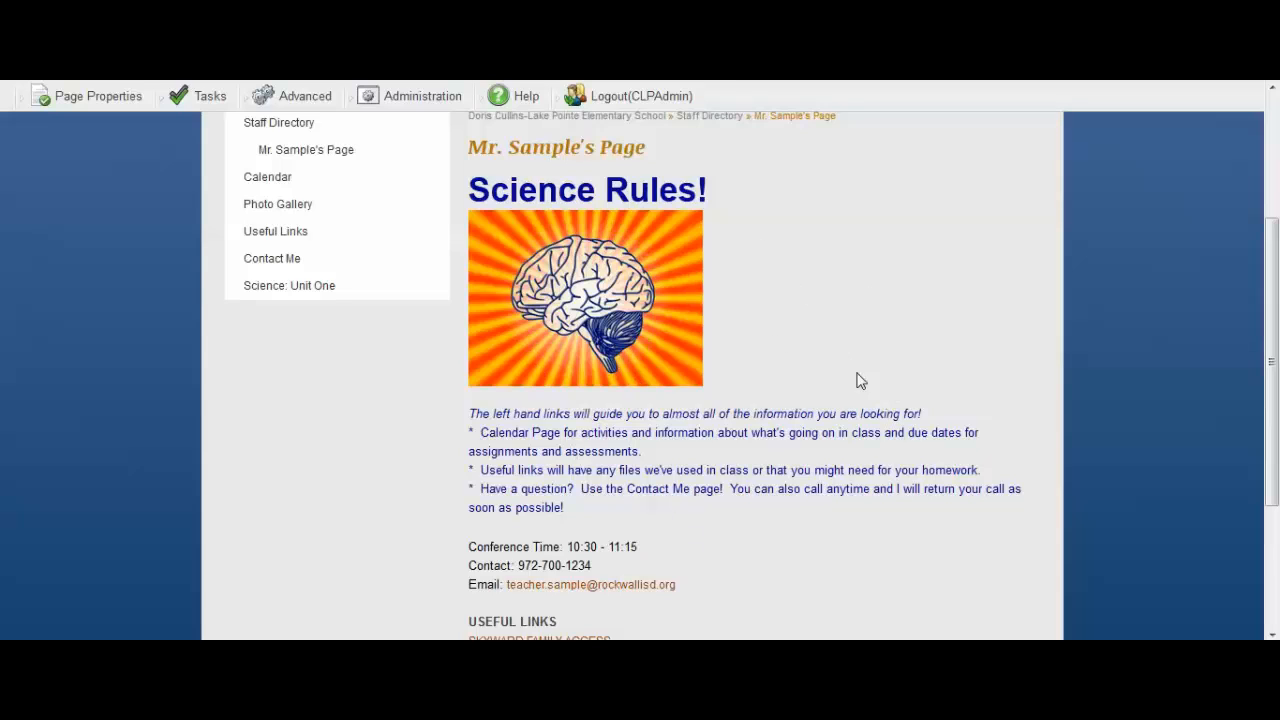
Open the Science: Unit One page and check it out for editing.
{"action": "left_click", "coordinate": [274, 293]}
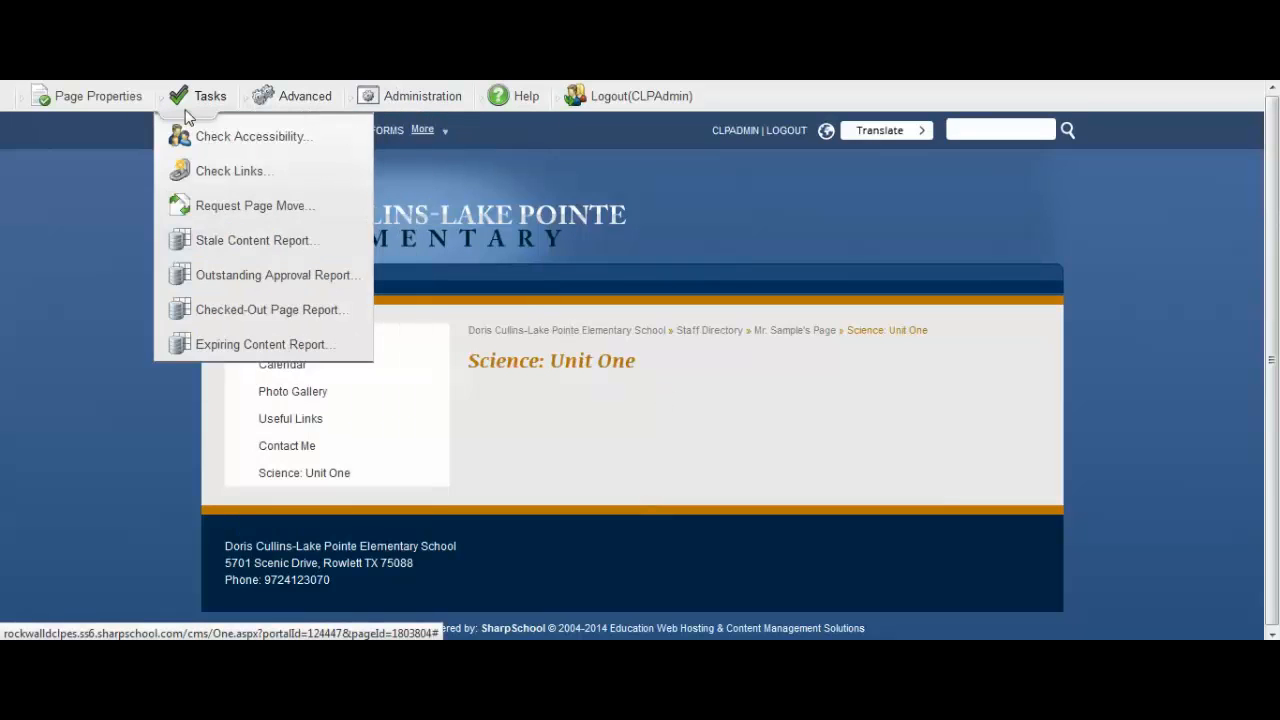
{"action": "mouse_move", "coordinate": [86, 104]}
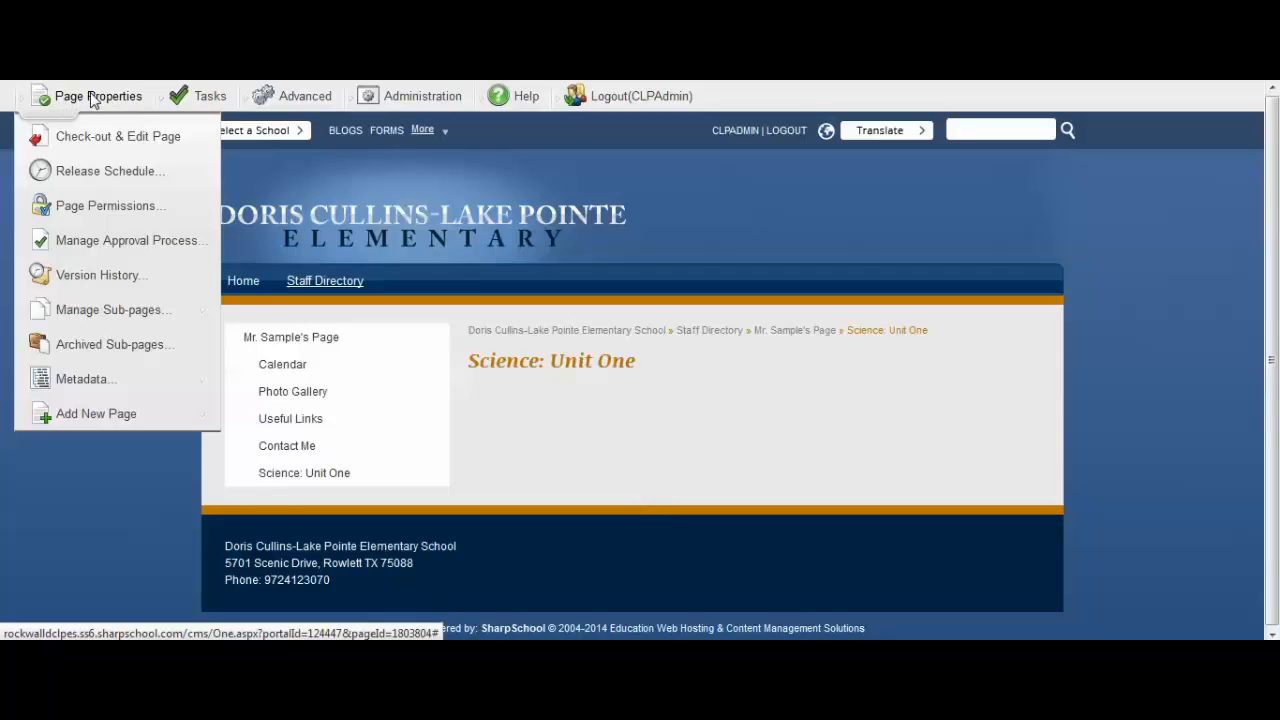
{"action": "left_click", "coordinate": [135, 135]}
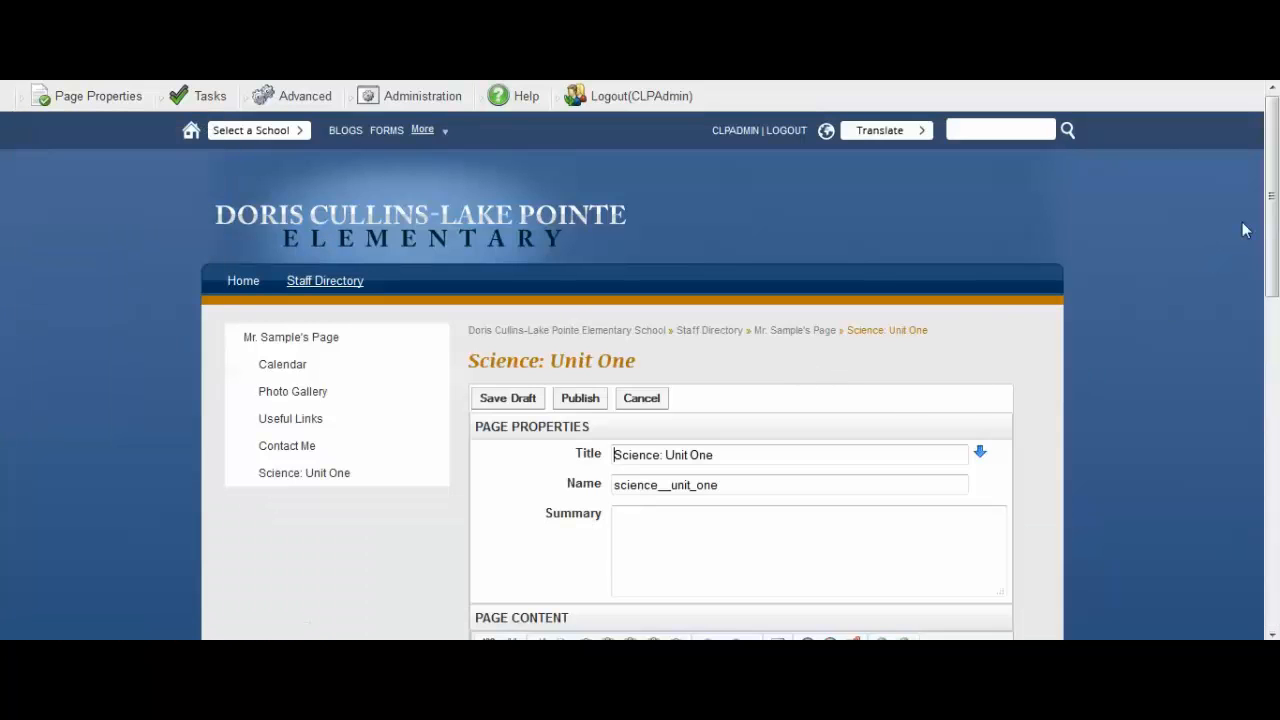
Enter the heading "HELPFUL DOCUMENTS" in the empty page content area.
{"action": "left_click_drag", "start_coordinate": [1272, 190], "coordinate": [1270, 385]}
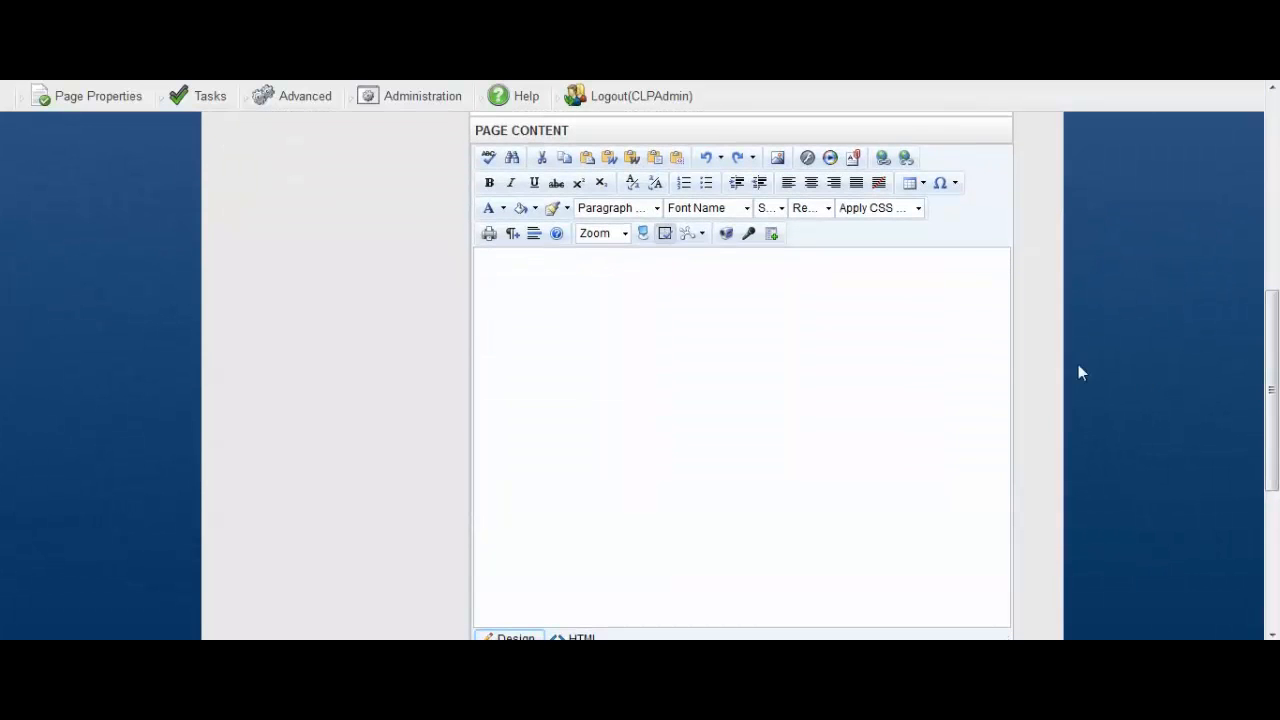
{"action": "left_click", "coordinate": [526, 288]}
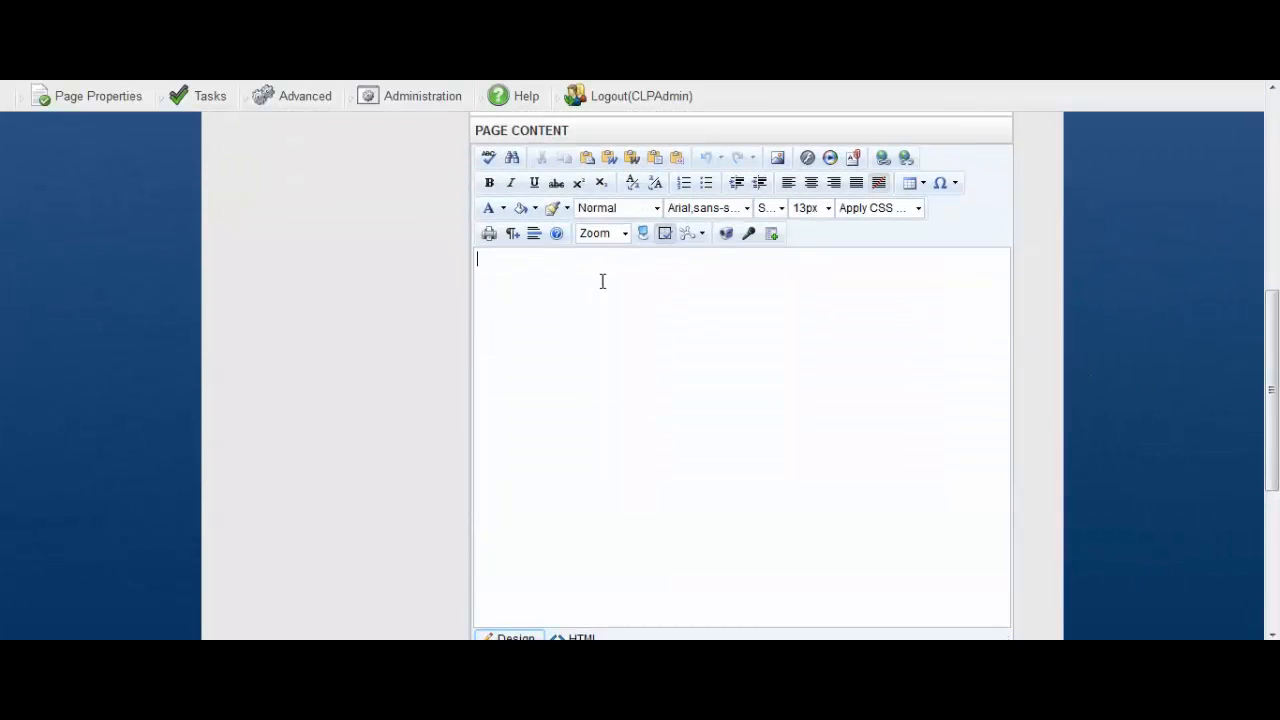
{"action": "type", "text": "h"}
{"action": "type", "text": "ELPFUL DOCUMENTS"}
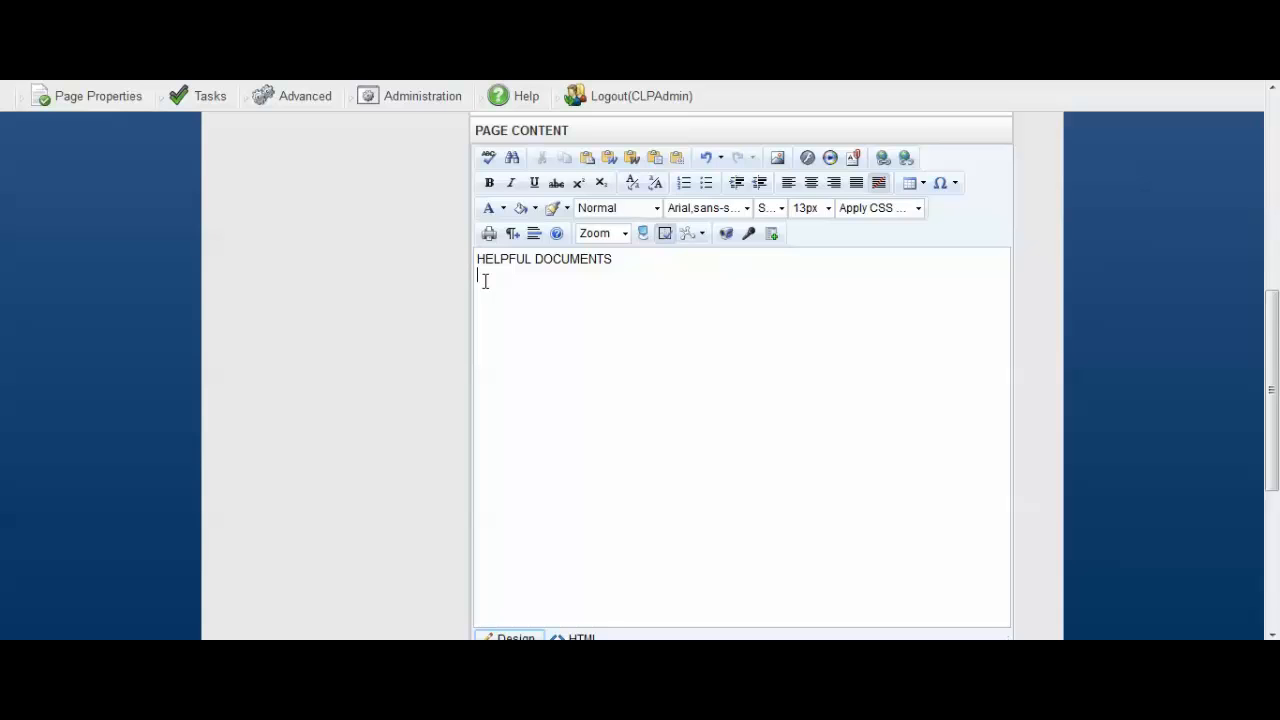
Create a new folder named with the teacher's full name under File in the Document Manager.
{"action": "left_click", "coordinate": [853, 160]}
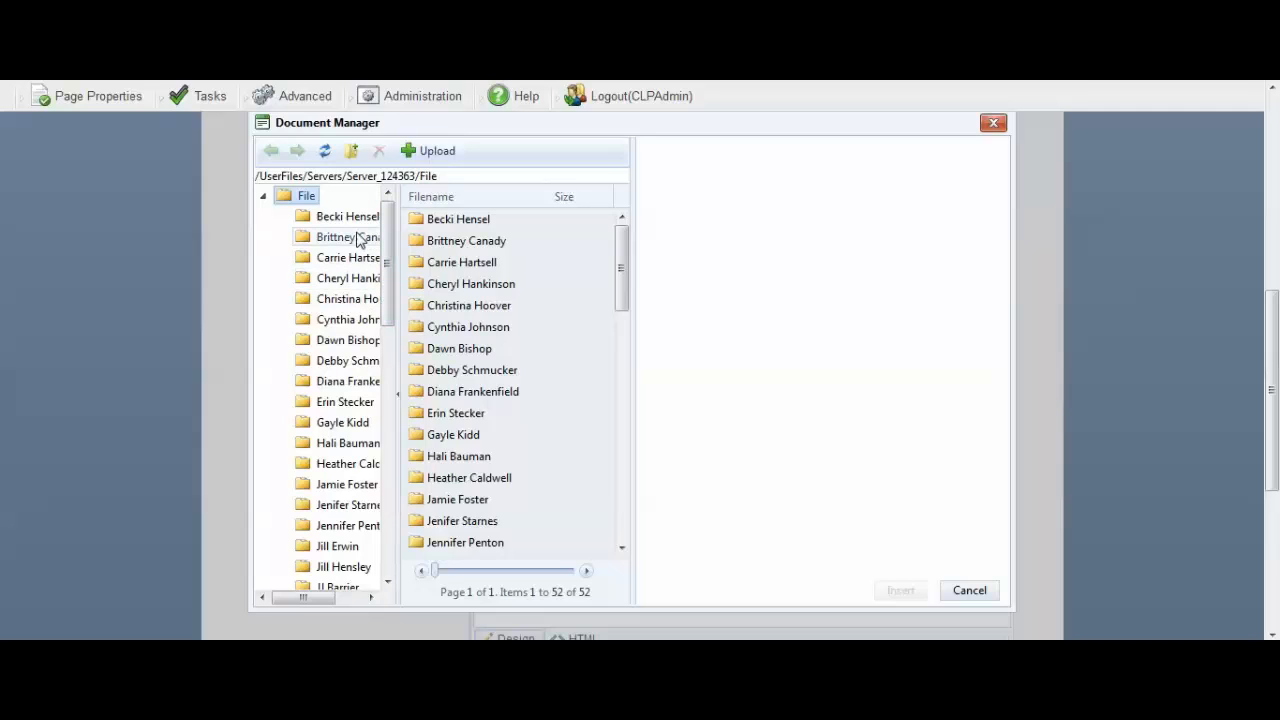
{"action": "left_click", "coordinate": [353, 155]}
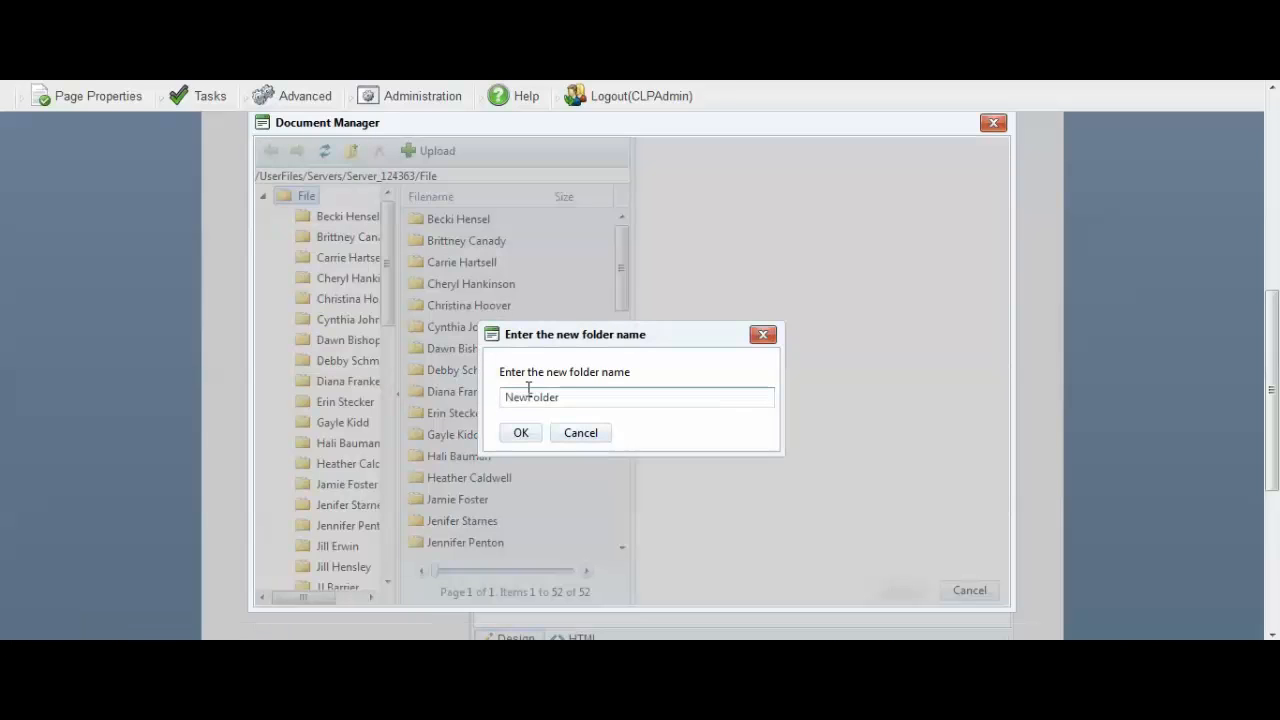
{"action": "key", "text": "ctrl+a"}
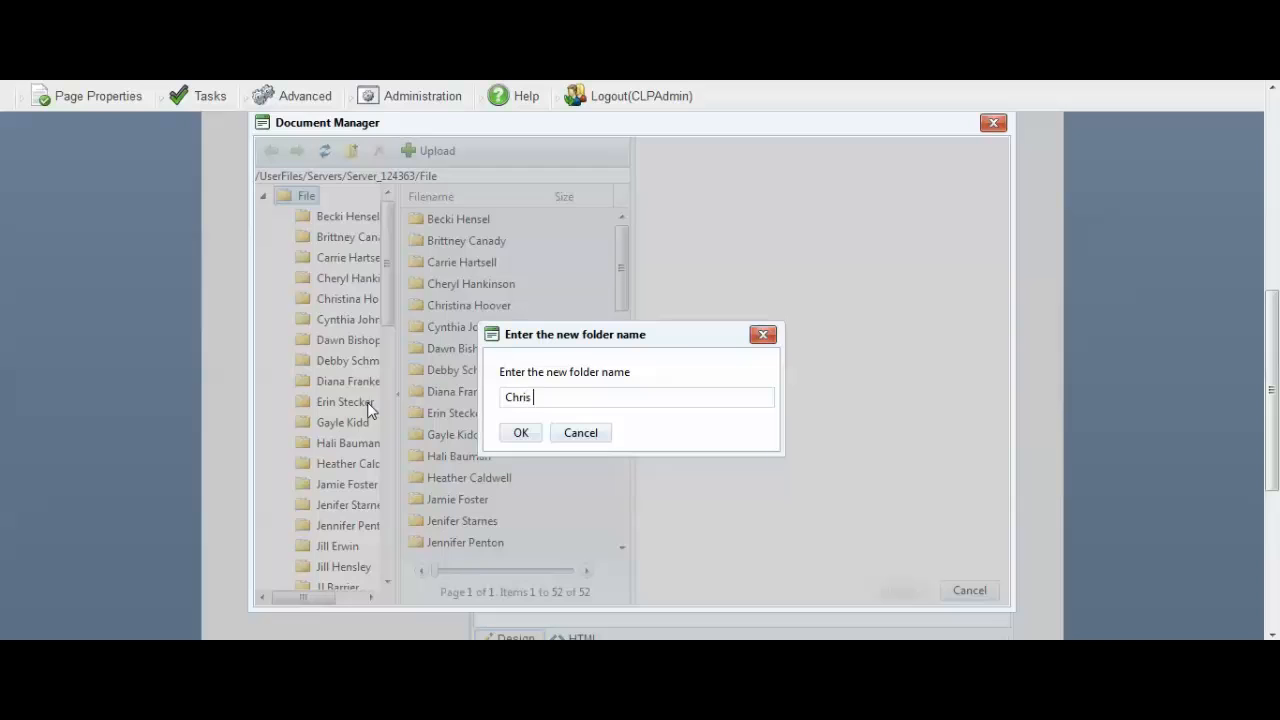
{"action": "left_click", "coordinate": [518, 435]}
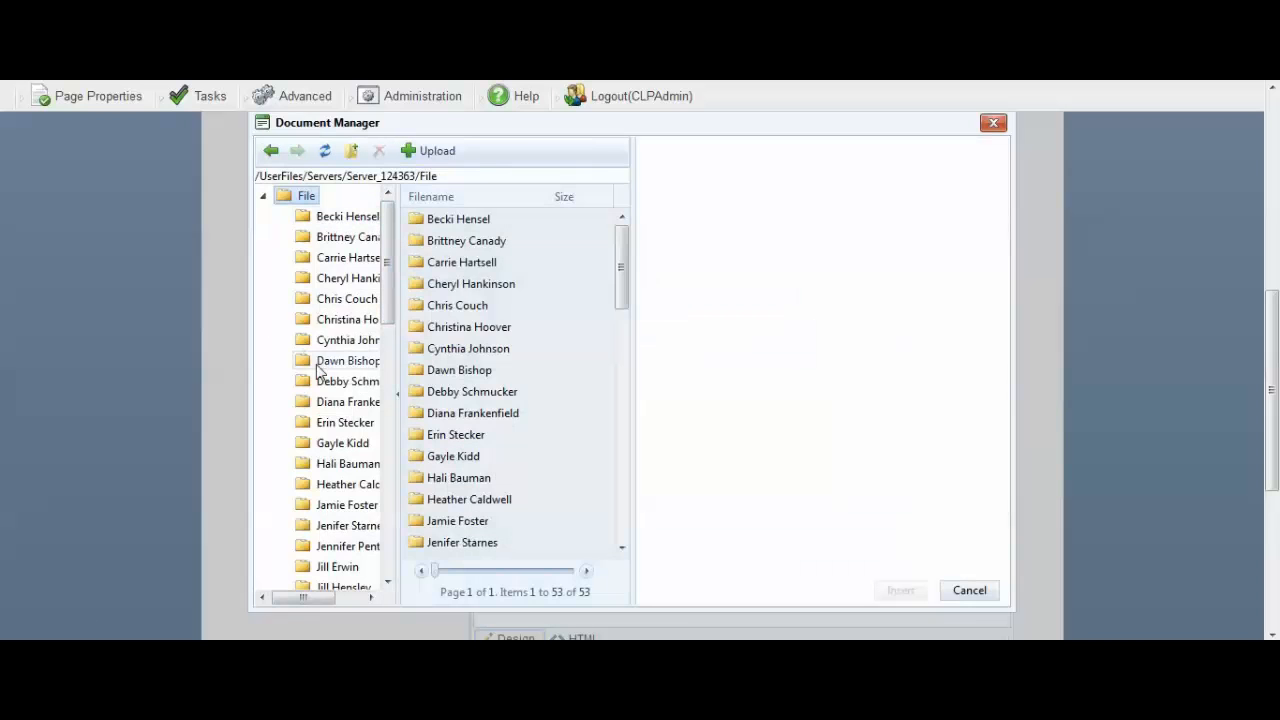
Upload the LAB SAFETY NOTES PowerPoint file into the new teacher folder.
{"action": "left_click", "coordinate": [340, 299]}
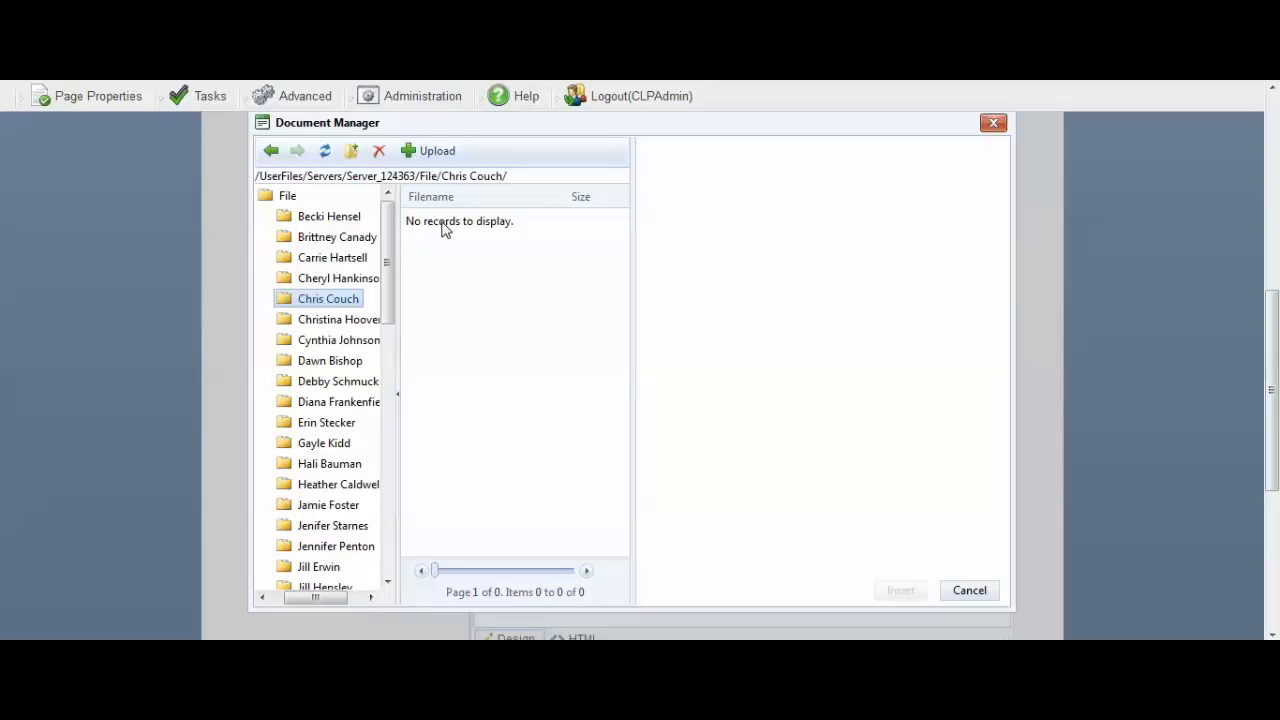
{"action": "left_click", "coordinate": [438, 156]}
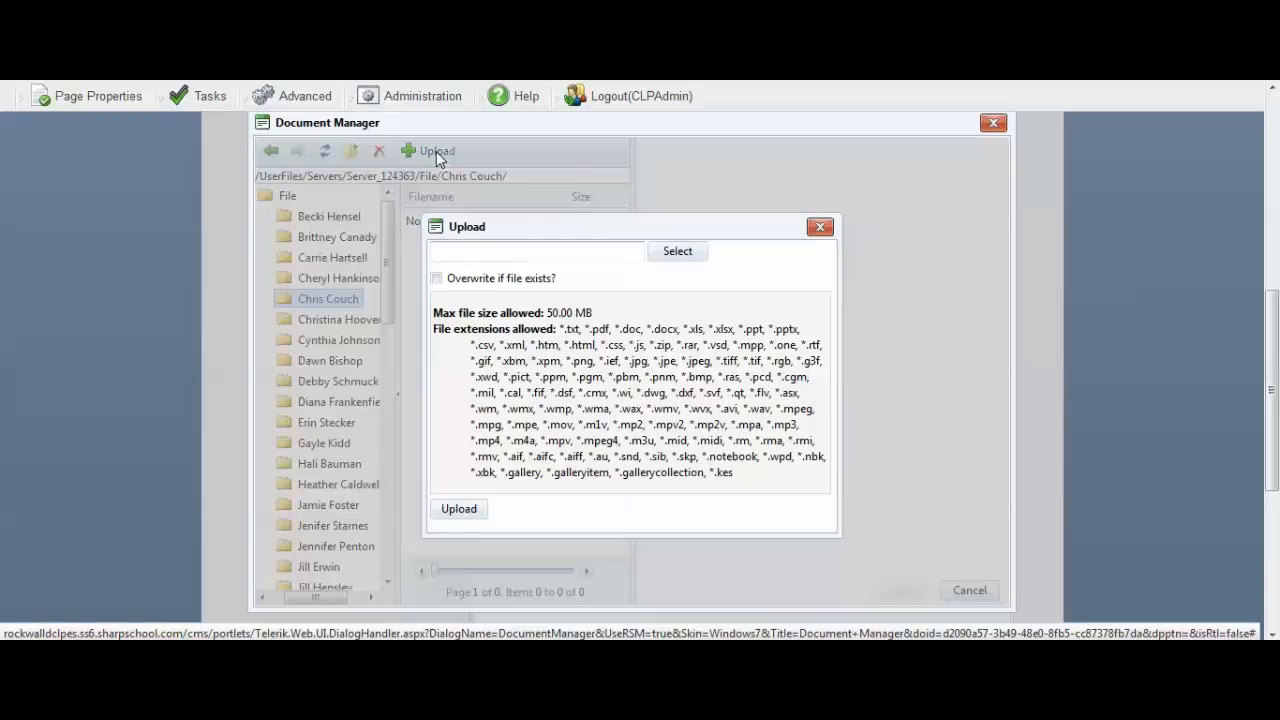
{"action": "left_click", "coordinate": [672, 252]}
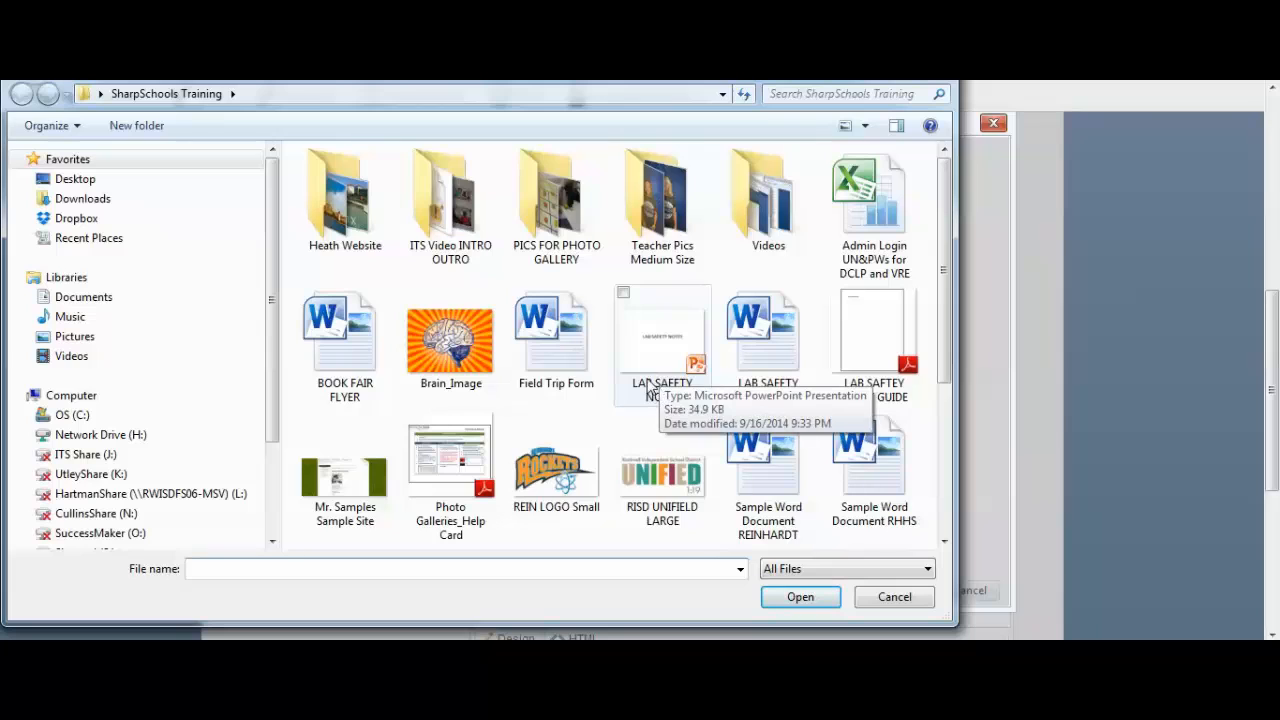
{"action": "left_click", "coordinate": [672, 350]}
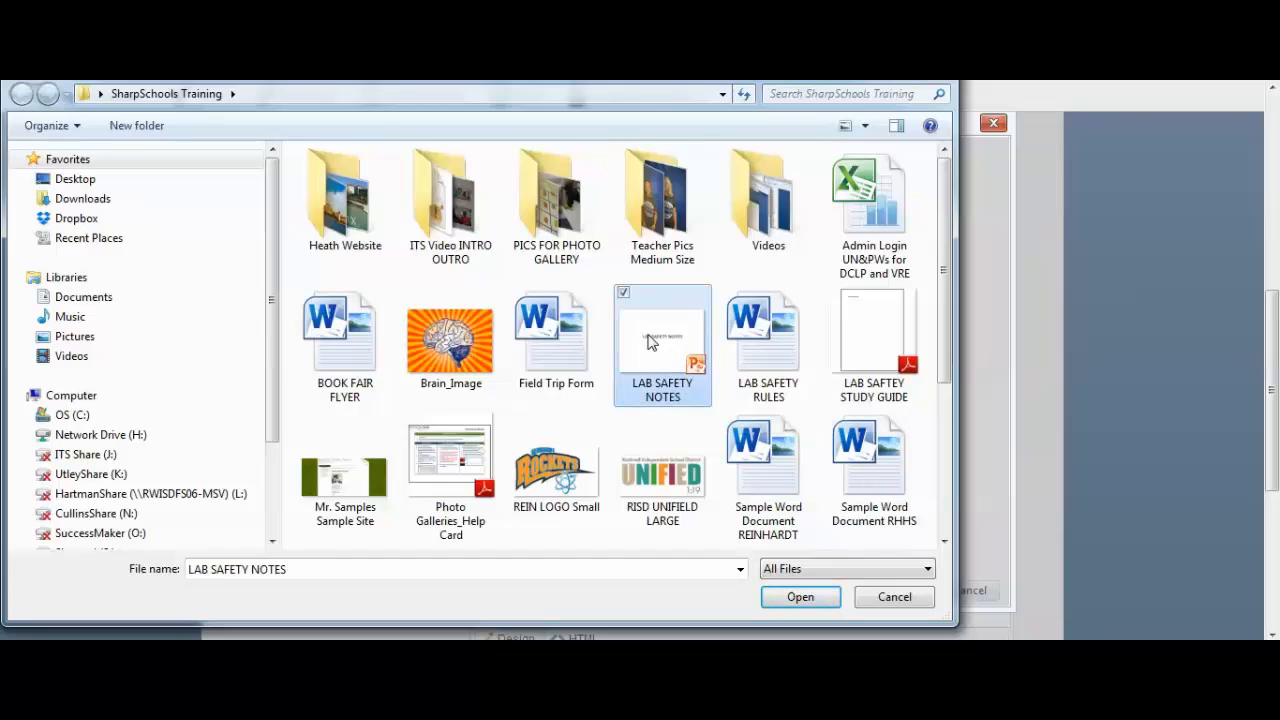
{"action": "left_click", "coordinate": [800, 598]}
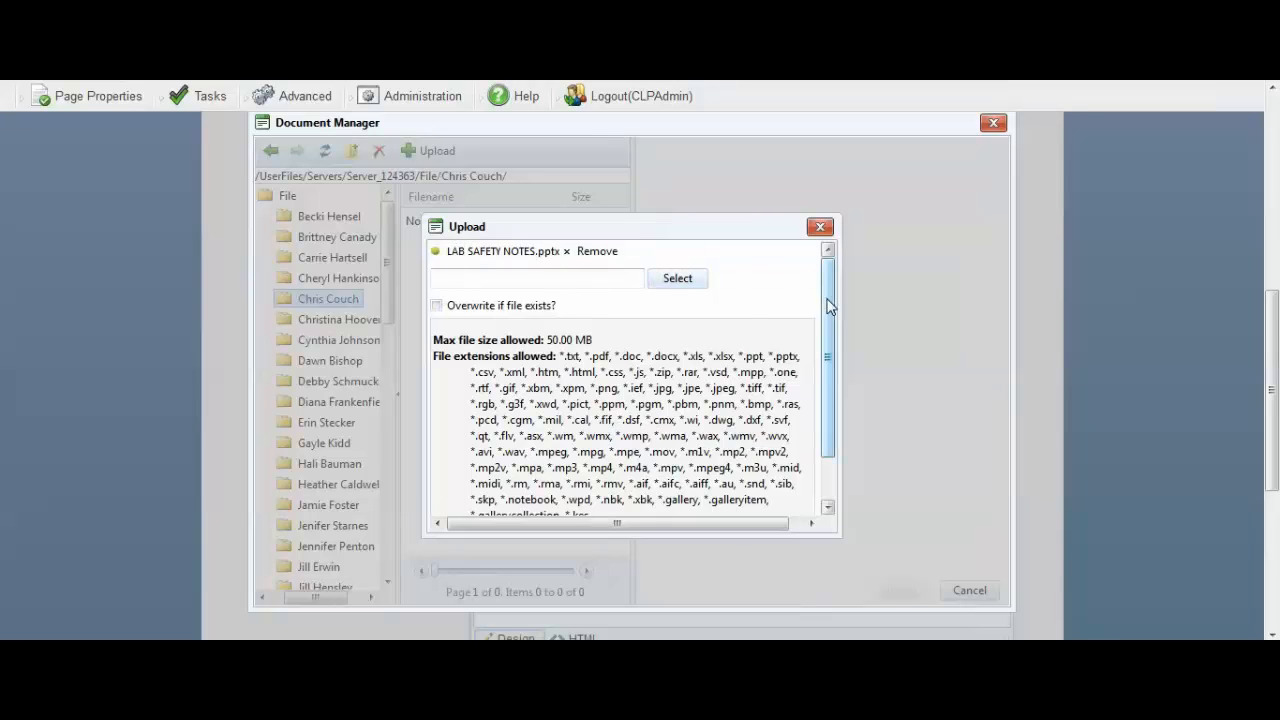
{"action": "scroll", "coordinate": [827, 306], "scroll_direction": "down", "scroll_amount": 2}
{"action": "left_click", "coordinate": [465, 514]}
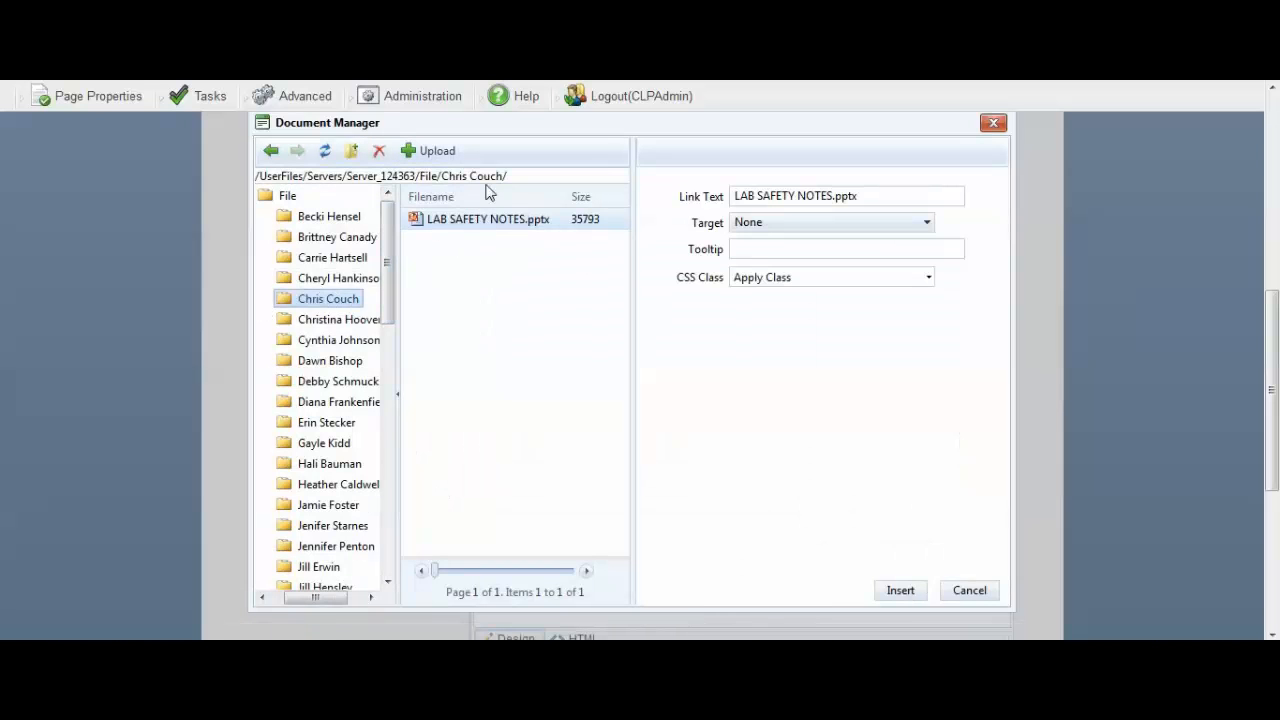
Upload the LAB SAFTEY STUDY GUIDE PDF into the same teacher folder.
{"action": "left_click", "coordinate": [441, 157]}
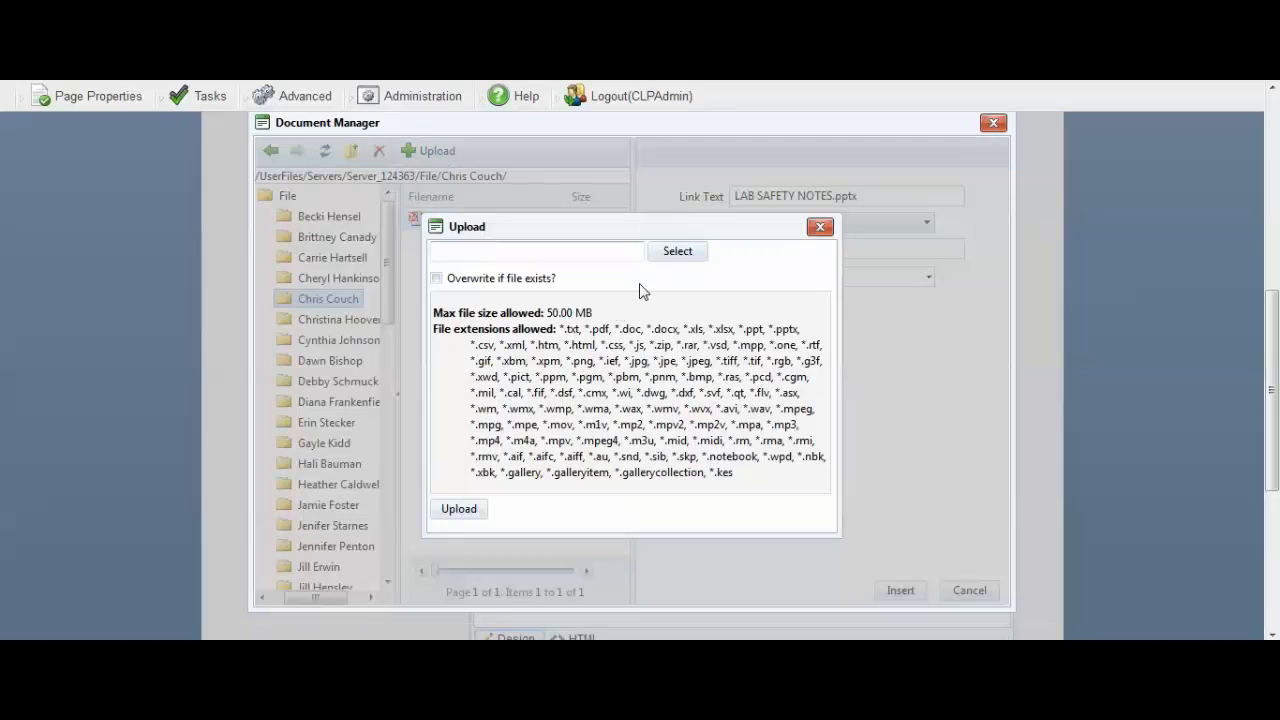
{"action": "left_click", "coordinate": [677, 251]}
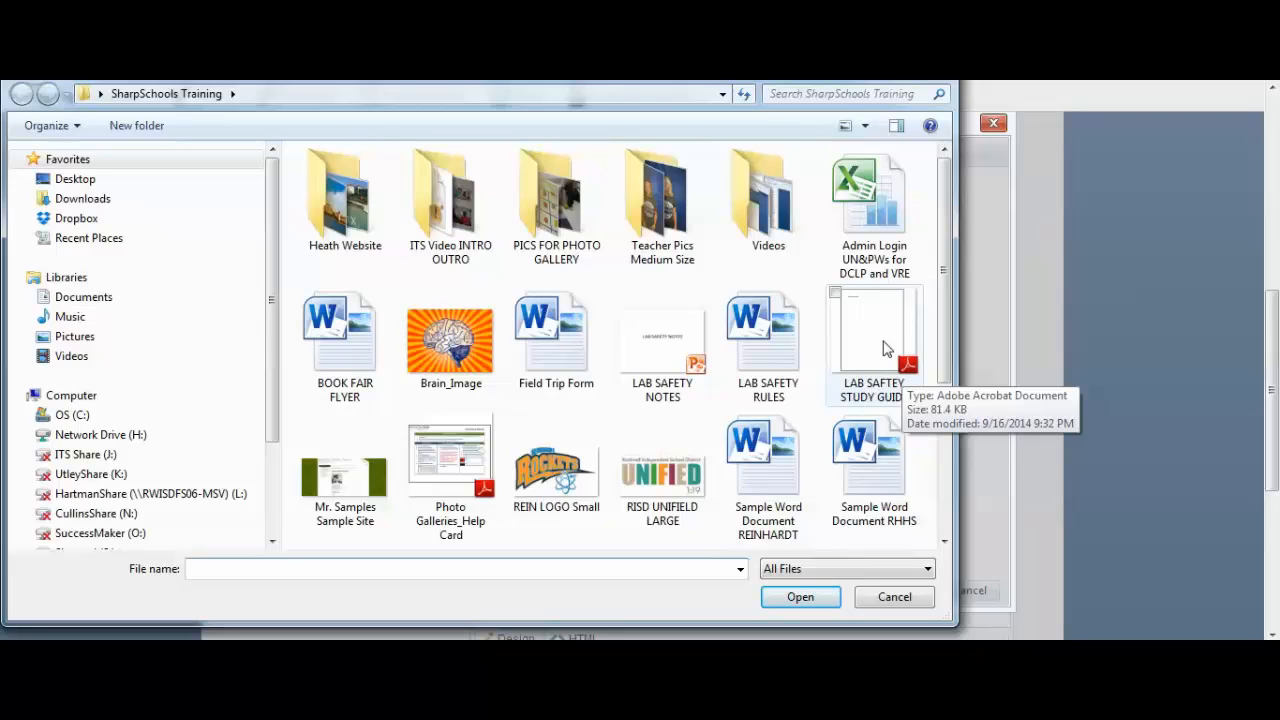
{"action": "left_click", "coordinate": [872, 372]}
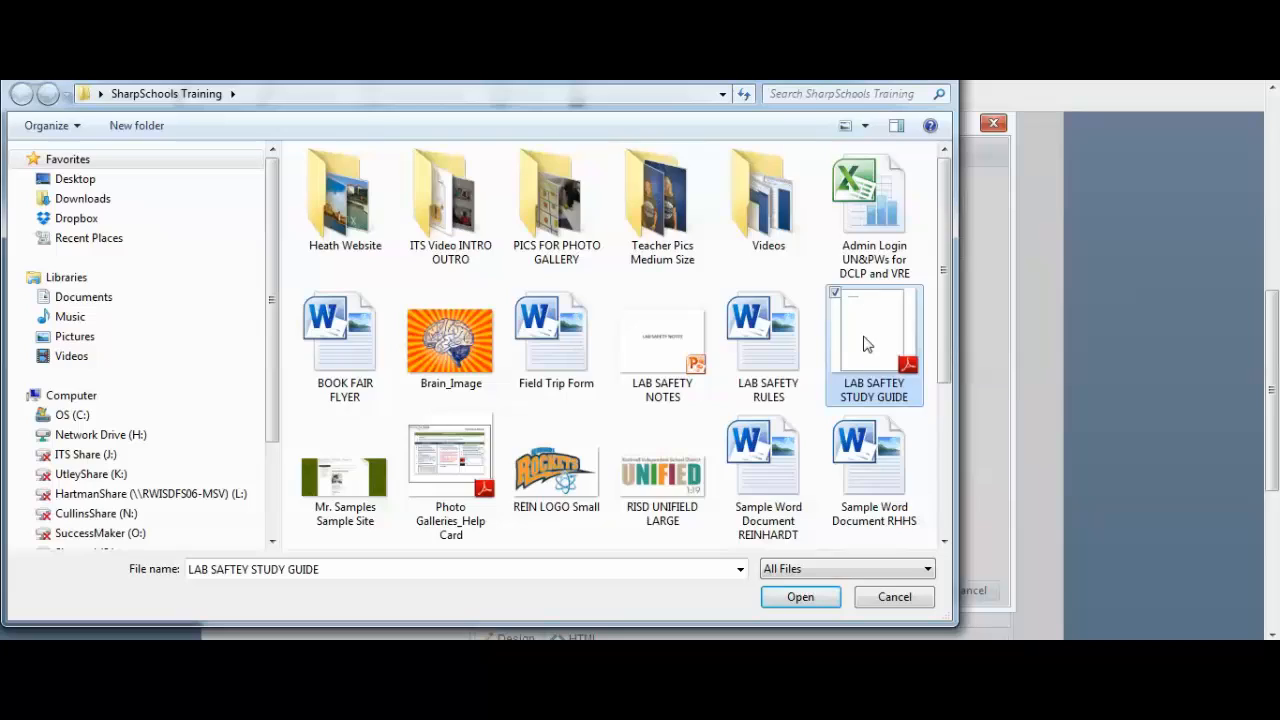
{"action": "double_click", "coordinate": [866, 343]}
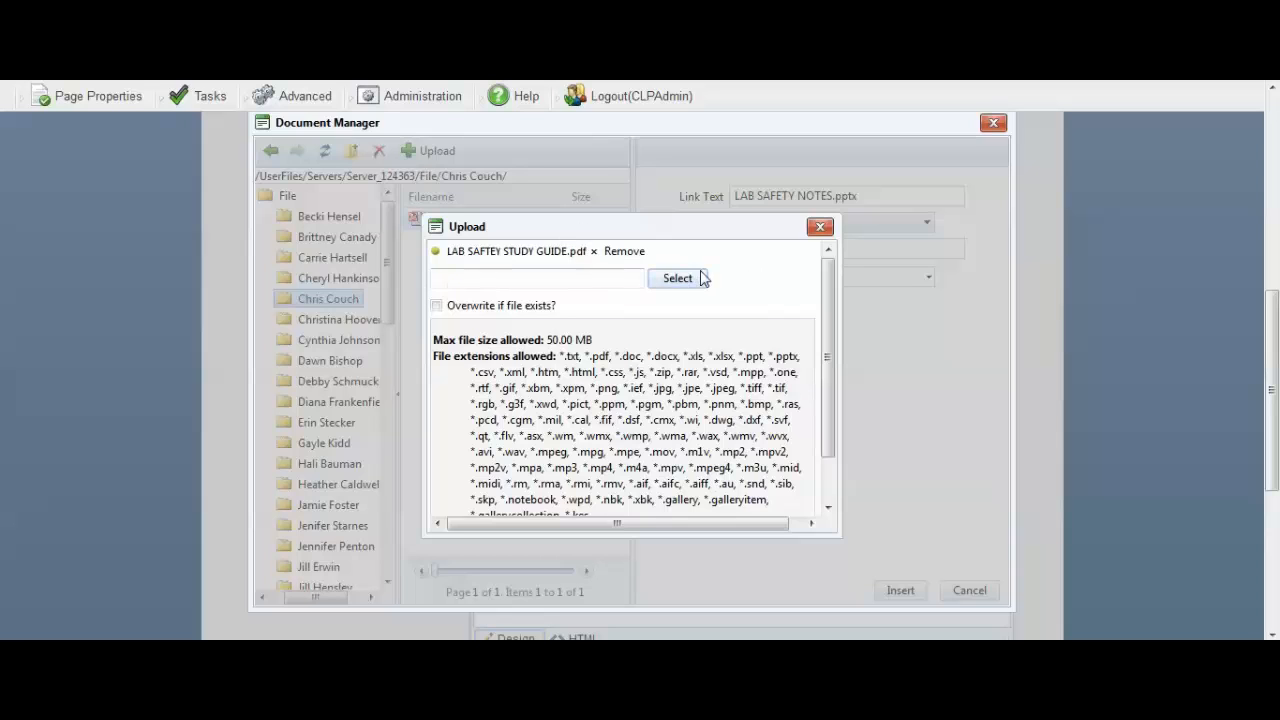
{"action": "left_click_drag", "start_coordinate": [826, 357], "coordinate": [823, 402]}
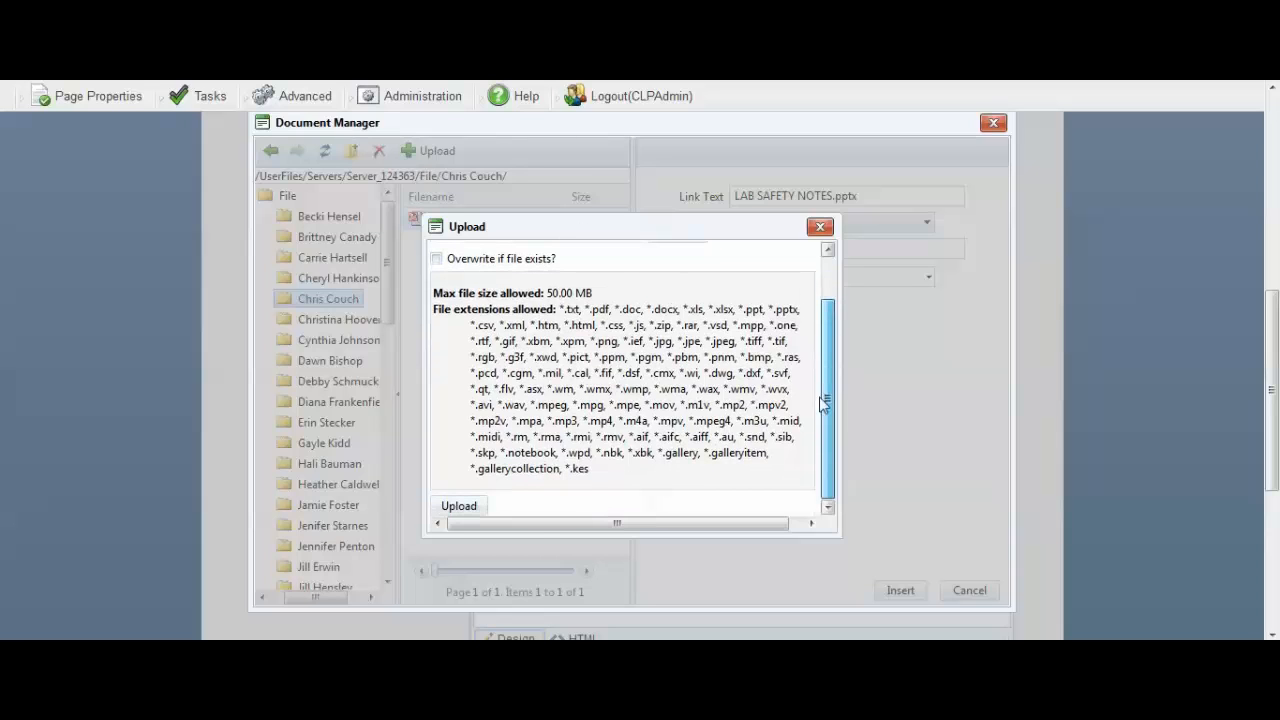
{"action": "left_click", "coordinate": [458, 507]}
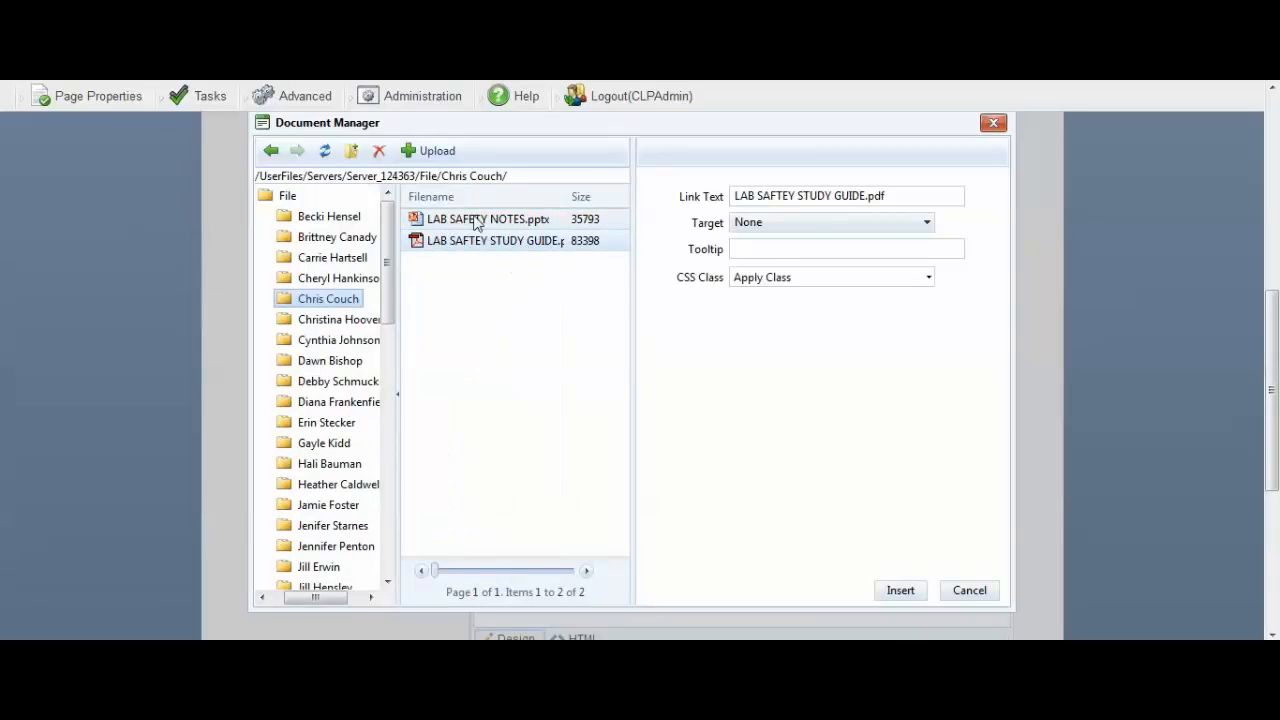
Insert a link to LAB SAFETY NOTES.pptx with the text "Click for our LAB SAFETY NOTES" and tooltip "Lab Safety Notes".
{"action": "left_click", "coordinate": [505, 221]}
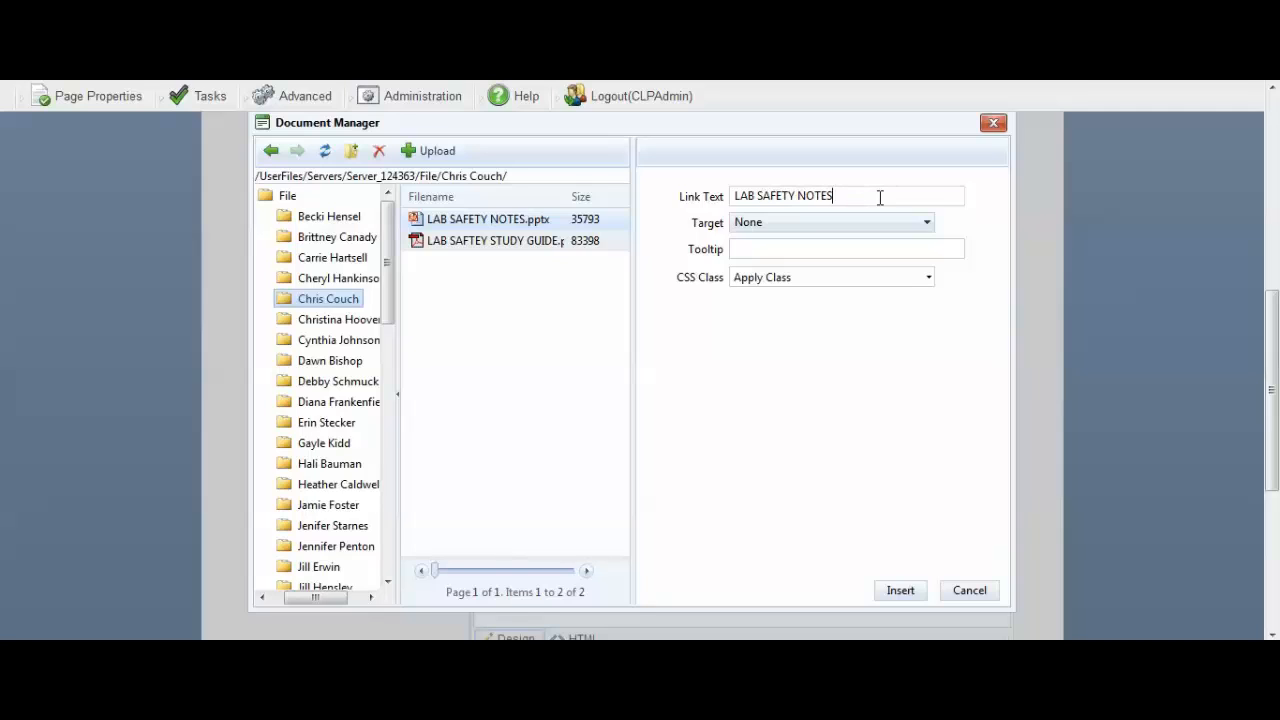
{"action": "left_click", "coordinate": [736, 196]}
{"action": "type", "text": "Click for our"}
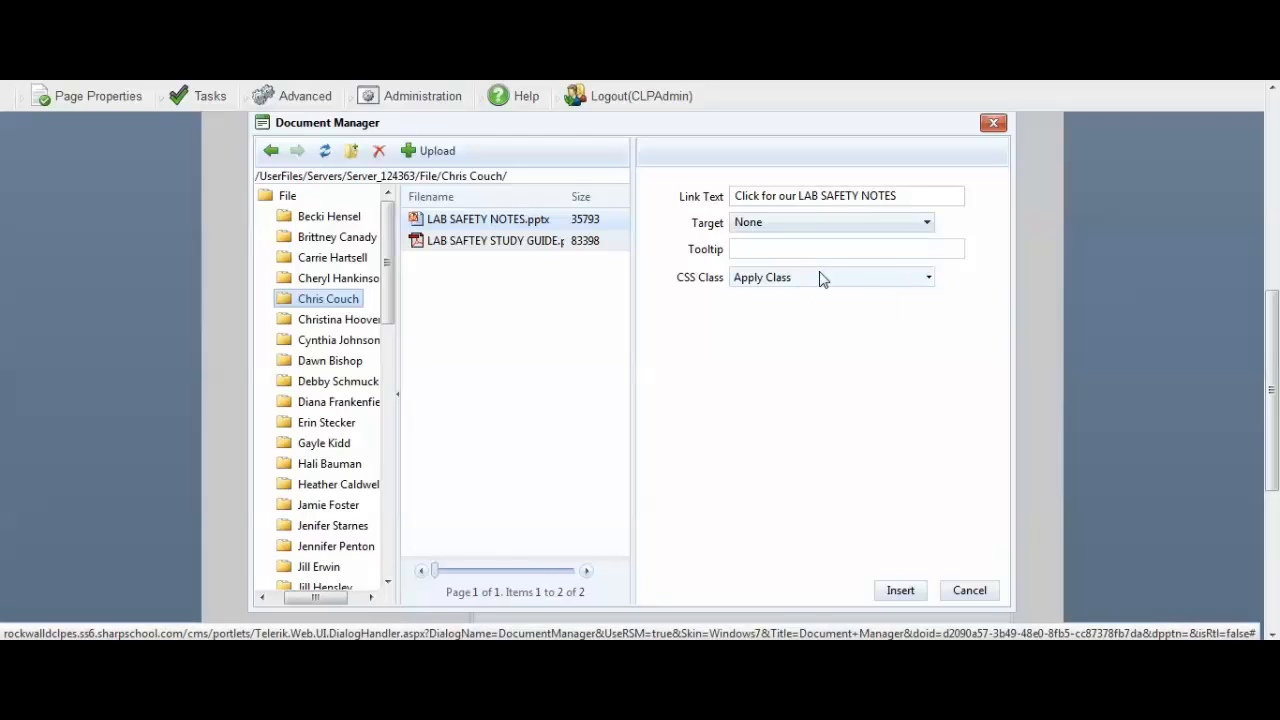
{"action": "type", "text": "Lab Safety Notes"}
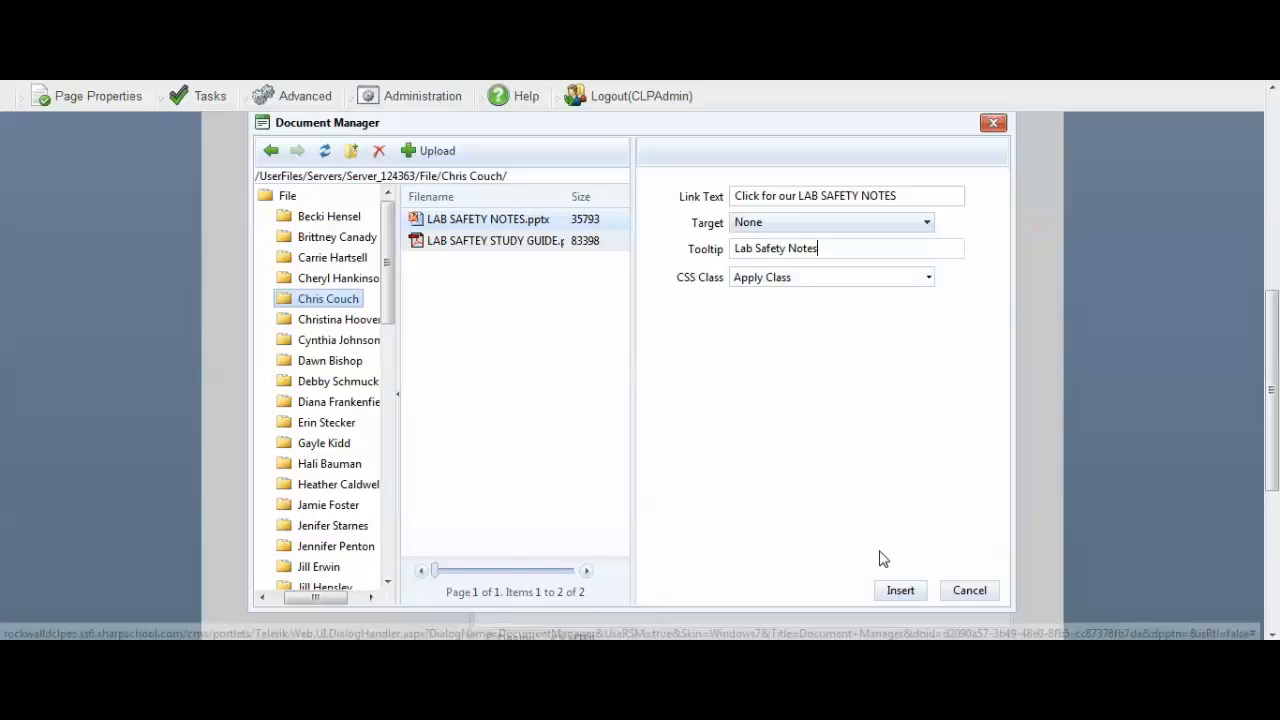
{"action": "left_click", "coordinate": [900, 590]}
On a new line below the notes link, prepare a study guide PDF link with the text "Click for our LAB SAFTEY STUDY GUIDE".
{"action": "left_click", "coordinate": [722, 277]}
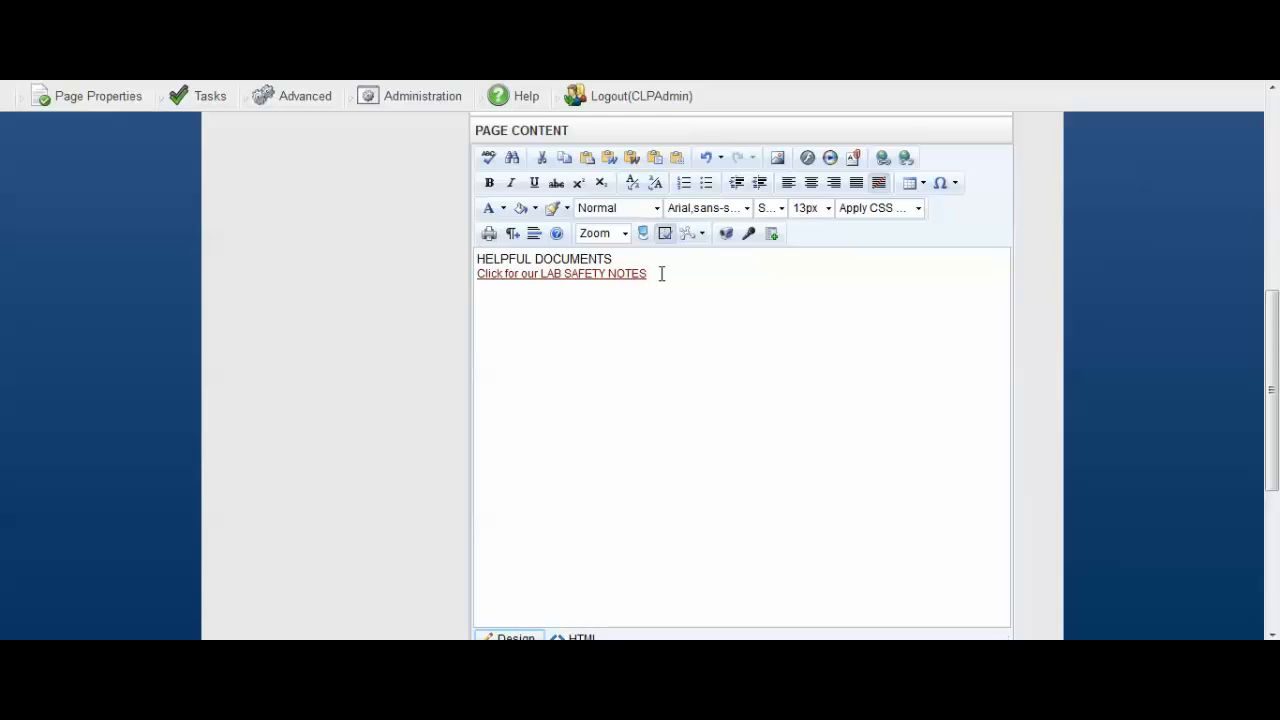
{"action": "key", "text": "Return"}
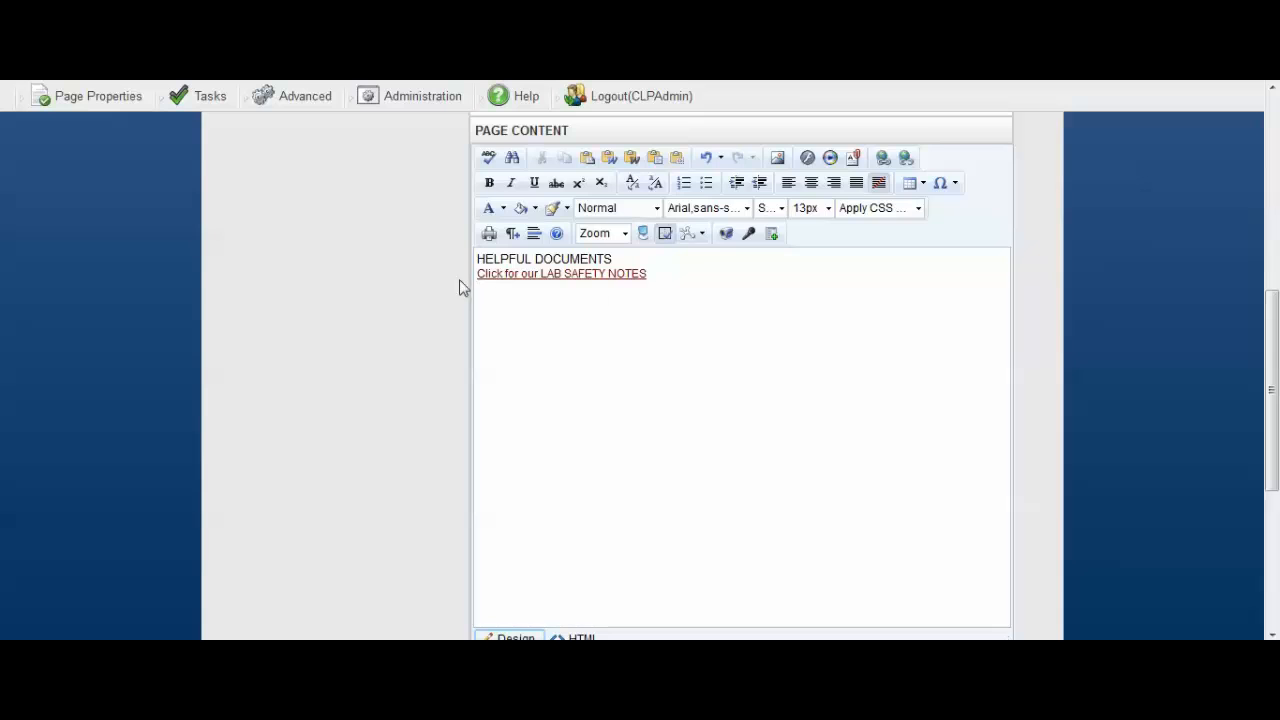
{"action": "left_click", "coordinate": [853, 160]}
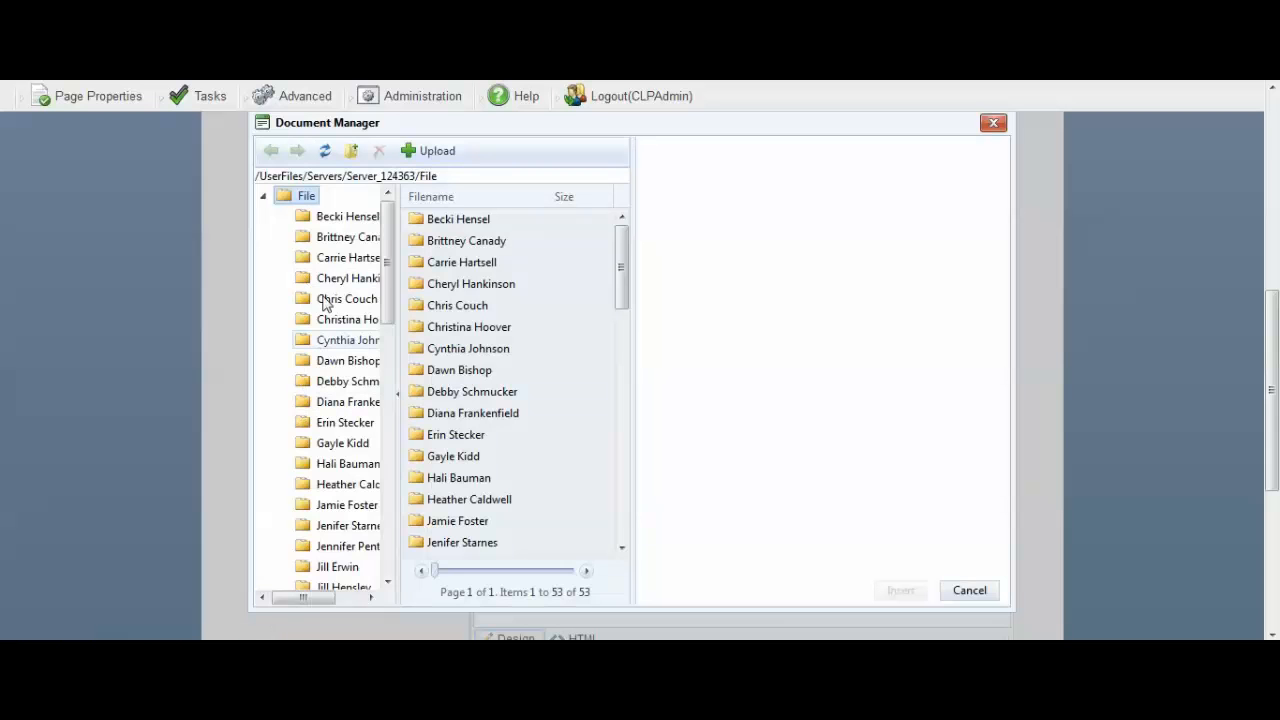
{"action": "left_click", "coordinate": [330, 298]}
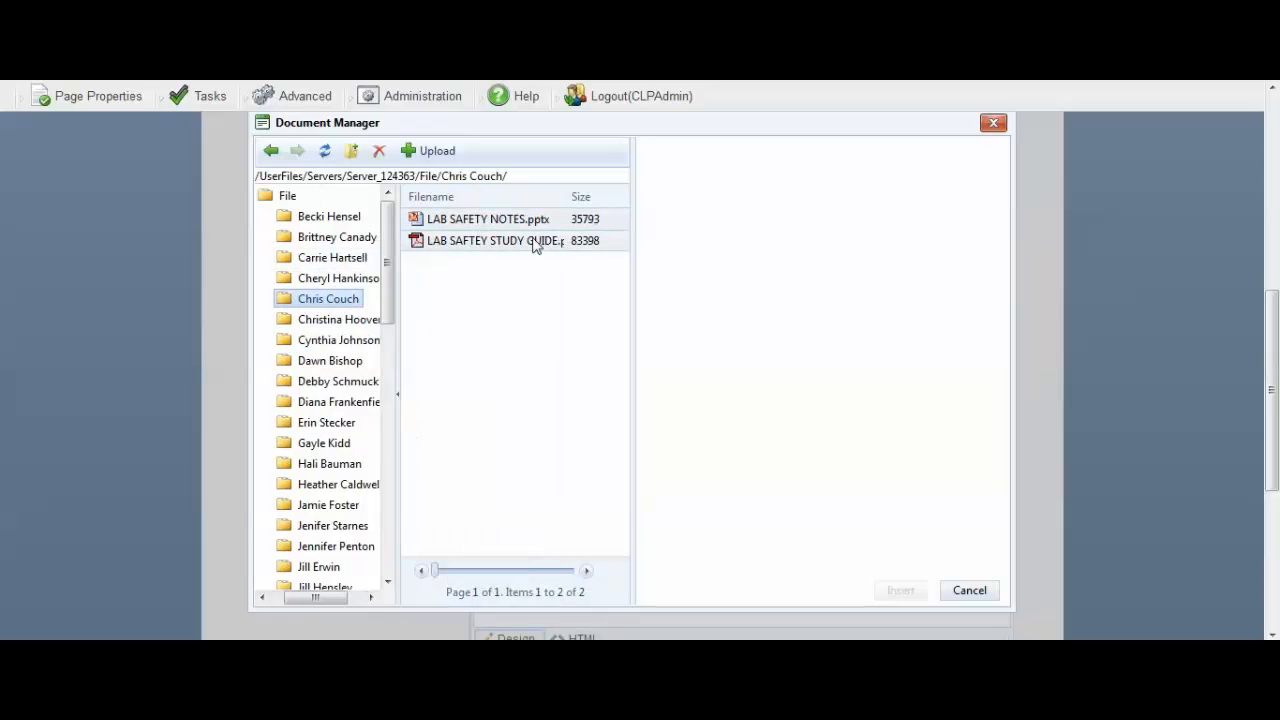
{"action": "left_click", "coordinate": [477, 245]}
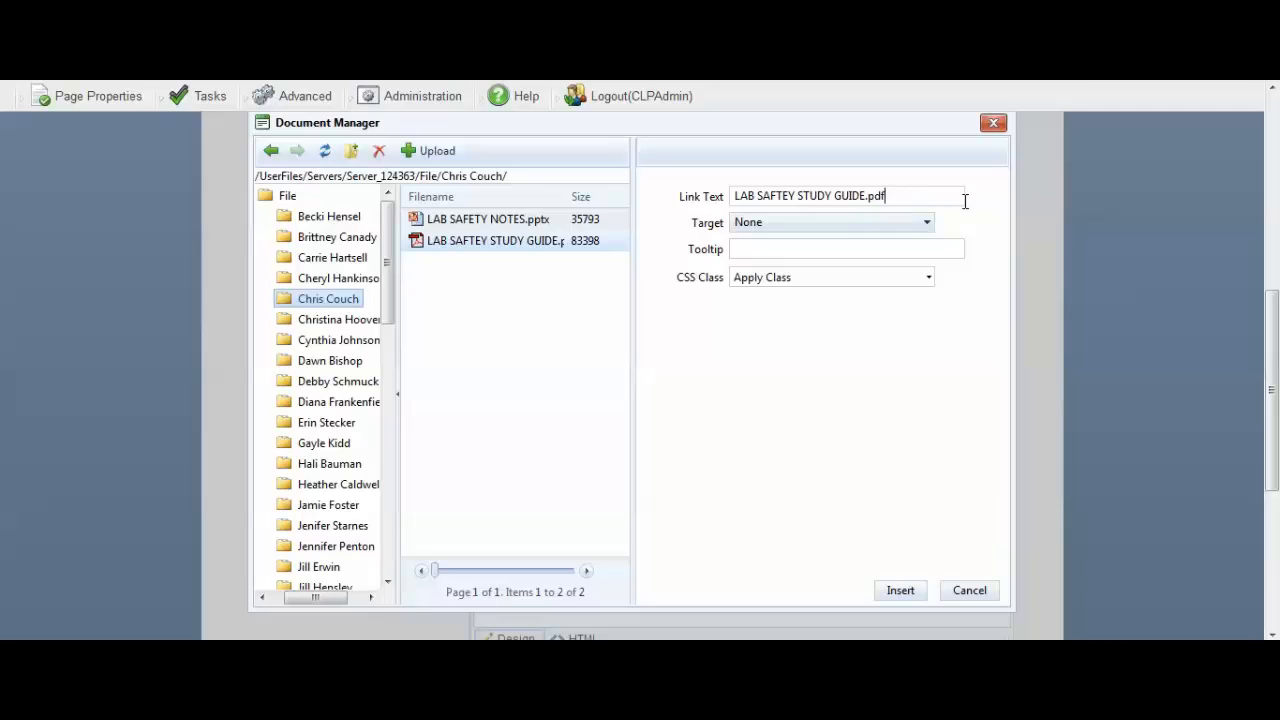
{"action": "key", "text": "BackSpace"}
{"action": "key", "text": "BackSpace"}
{"action": "left_click", "coordinate": [740, 198]}
{"action": "type", "text": "Click for our"}
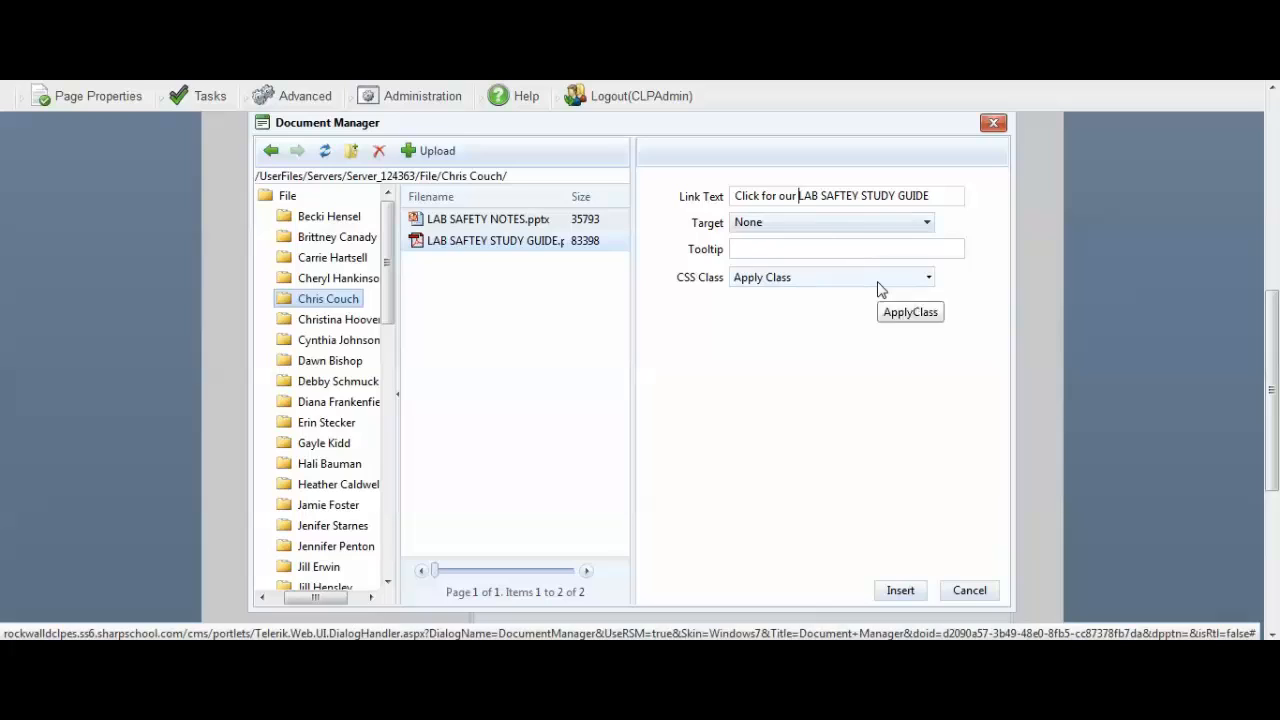
Set the study guide link's tooltip to "Lab safety study guide" and insert the link into the page.
{"action": "left_click", "coordinate": [782, 248]}
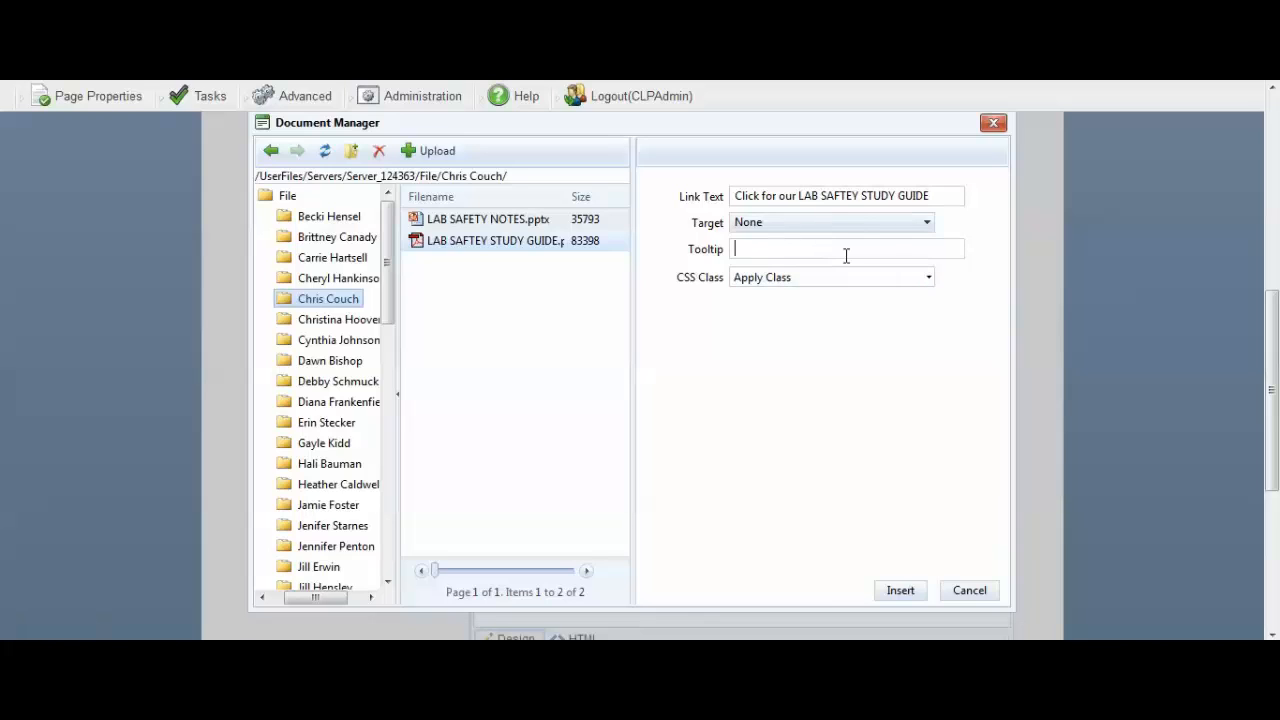
{"action": "type", "text": "Lab safety study guide"}
{"action": "left_click", "coordinate": [899, 592]}
Finish editing the page content and publish the Science: Unit One page.
{"action": "left_click", "coordinate": [704, 292]}
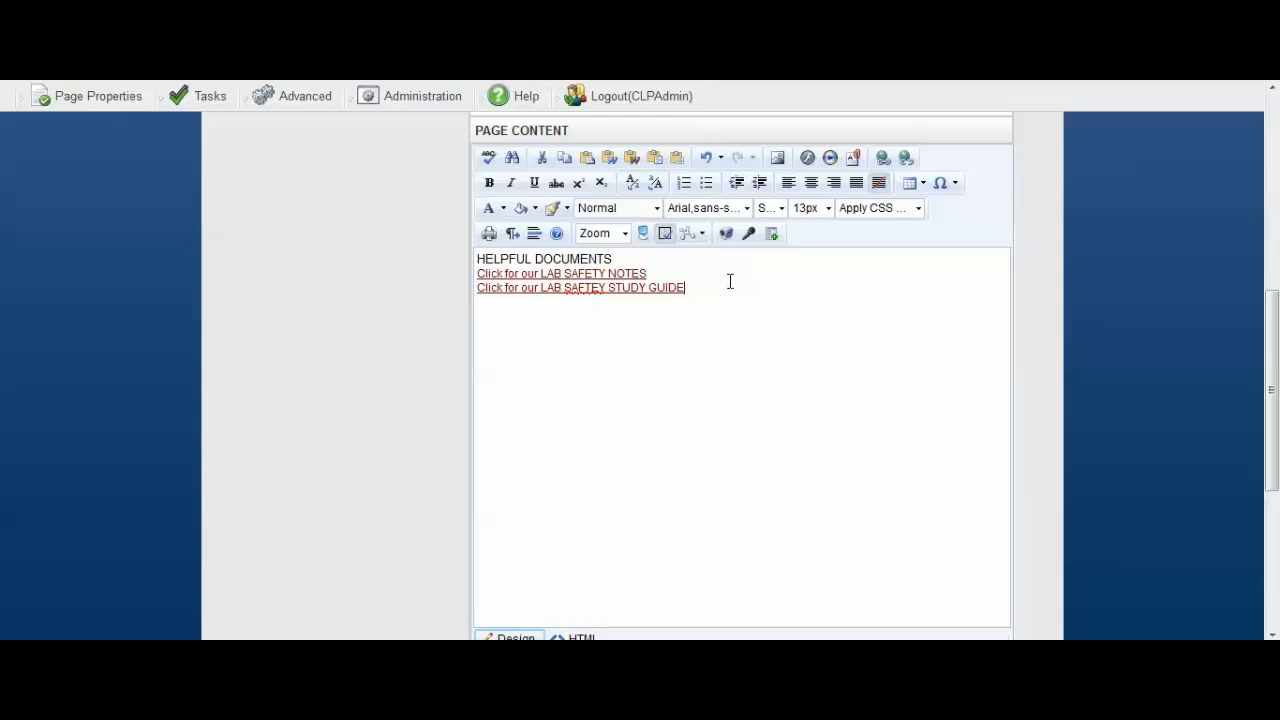
{"action": "left_click", "coordinate": [682, 300]}
{"action": "scroll", "coordinate": [648, 297], "scroll_direction": "down", "scroll_amount": 4}
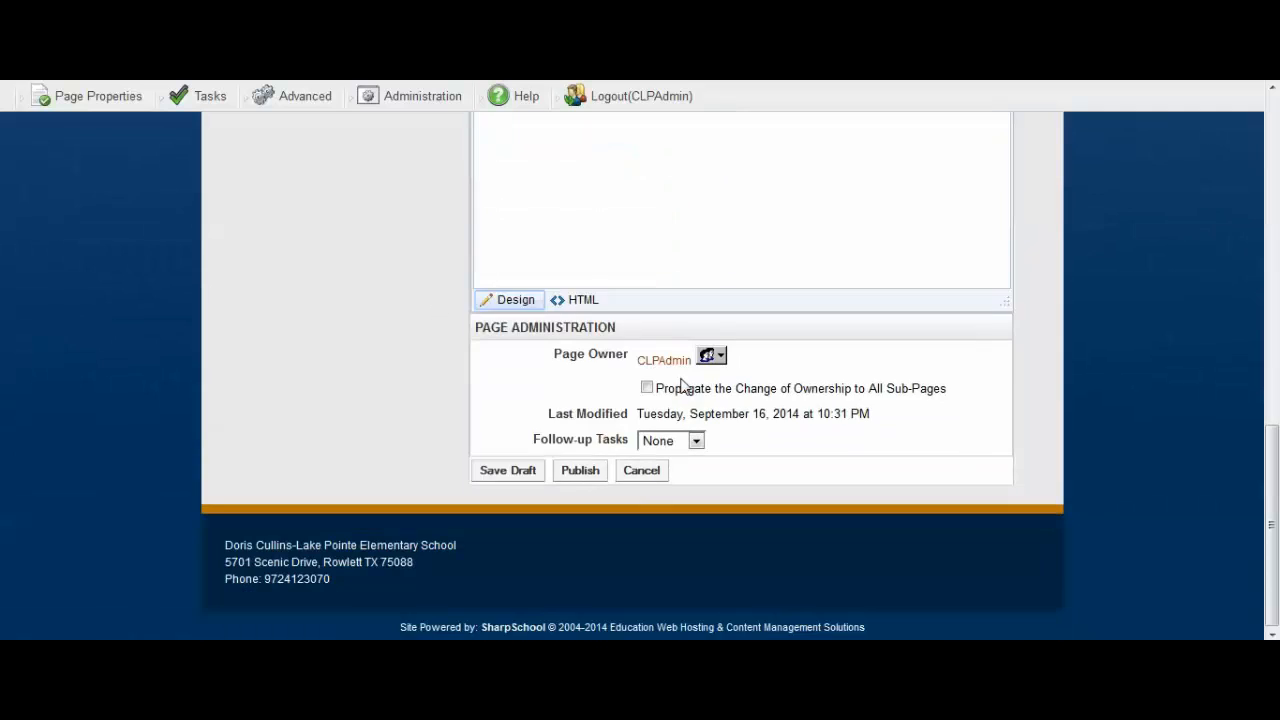
{"action": "left_click", "coordinate": [580, 468]}
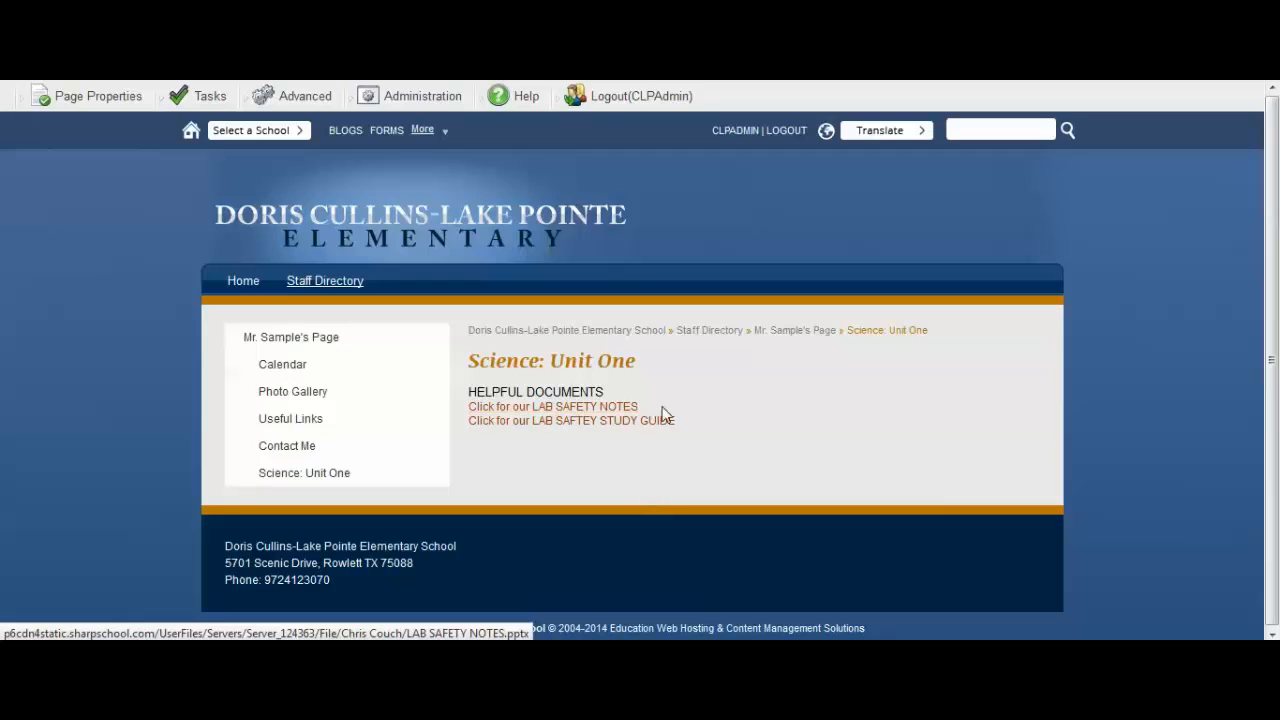
Test the published LAB SAFETY NOTES link, select Save File among the download options, and dismiss the dialog without downloading.
{"action": "left_click", "coordinate": [558, 407]}
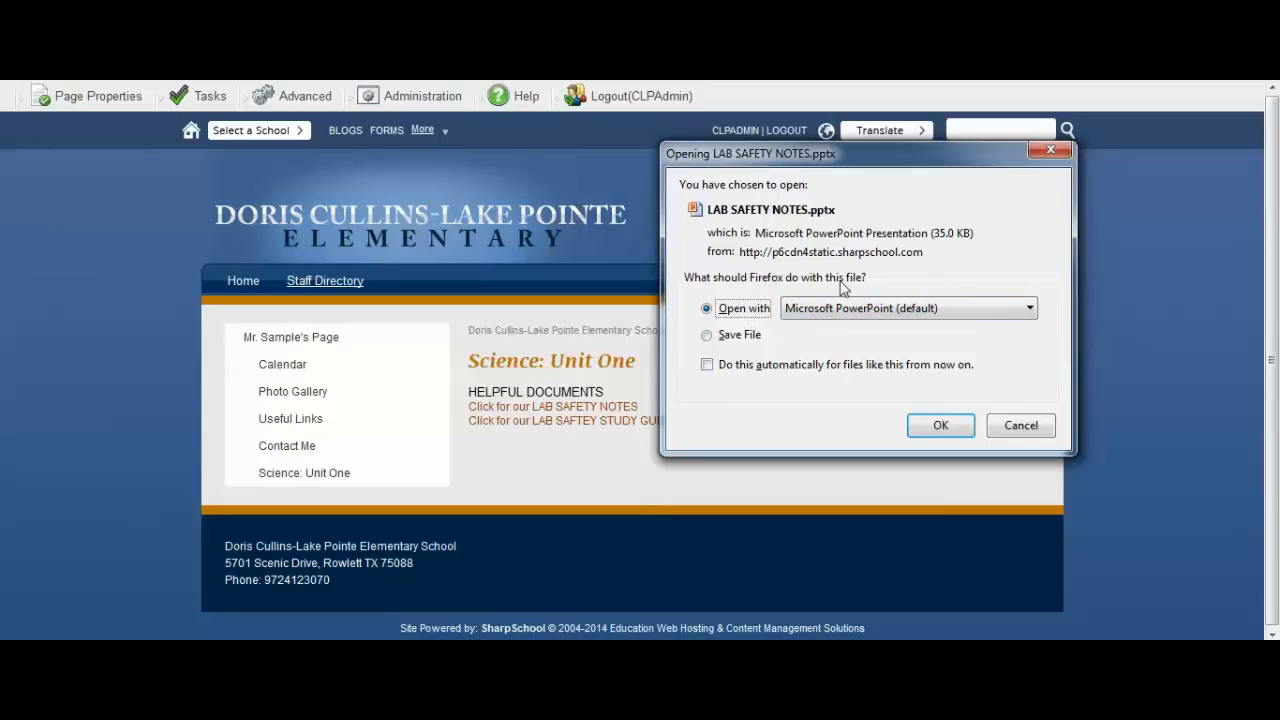
{"action": "left_click", "coordinate": [708, 335]}
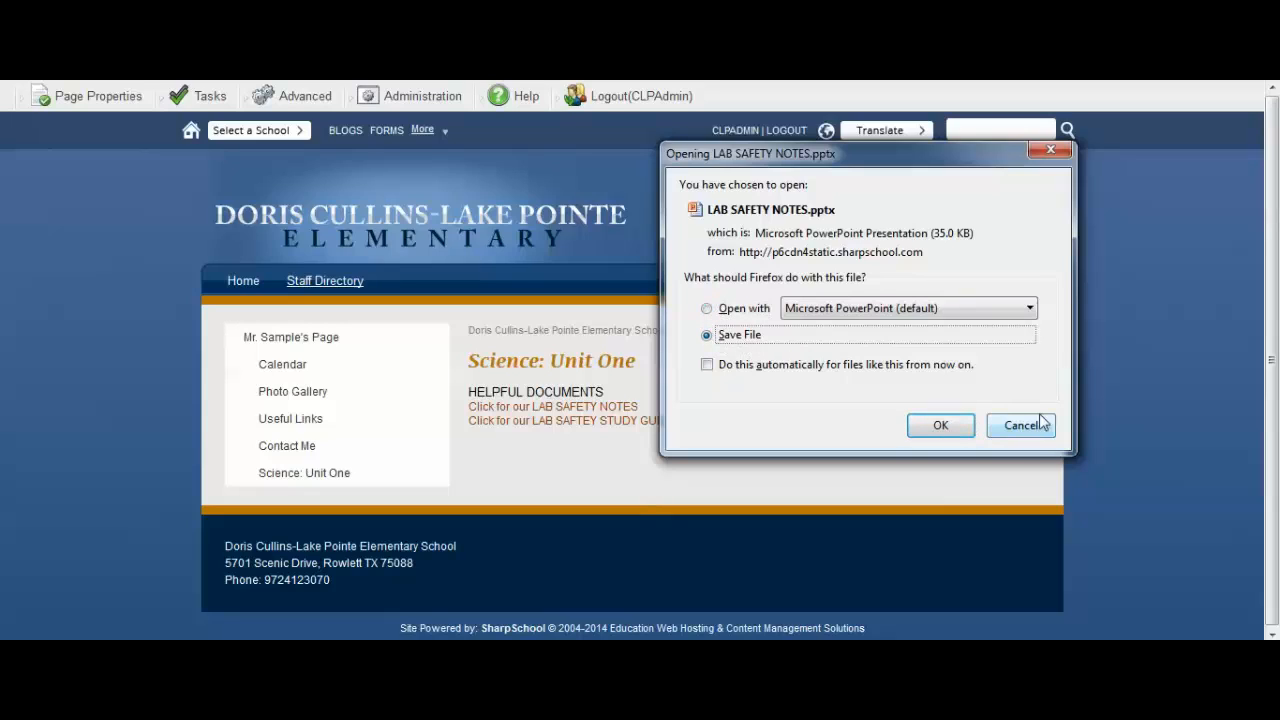
{"action": "left_click", "coordinate": [1050, 149]}
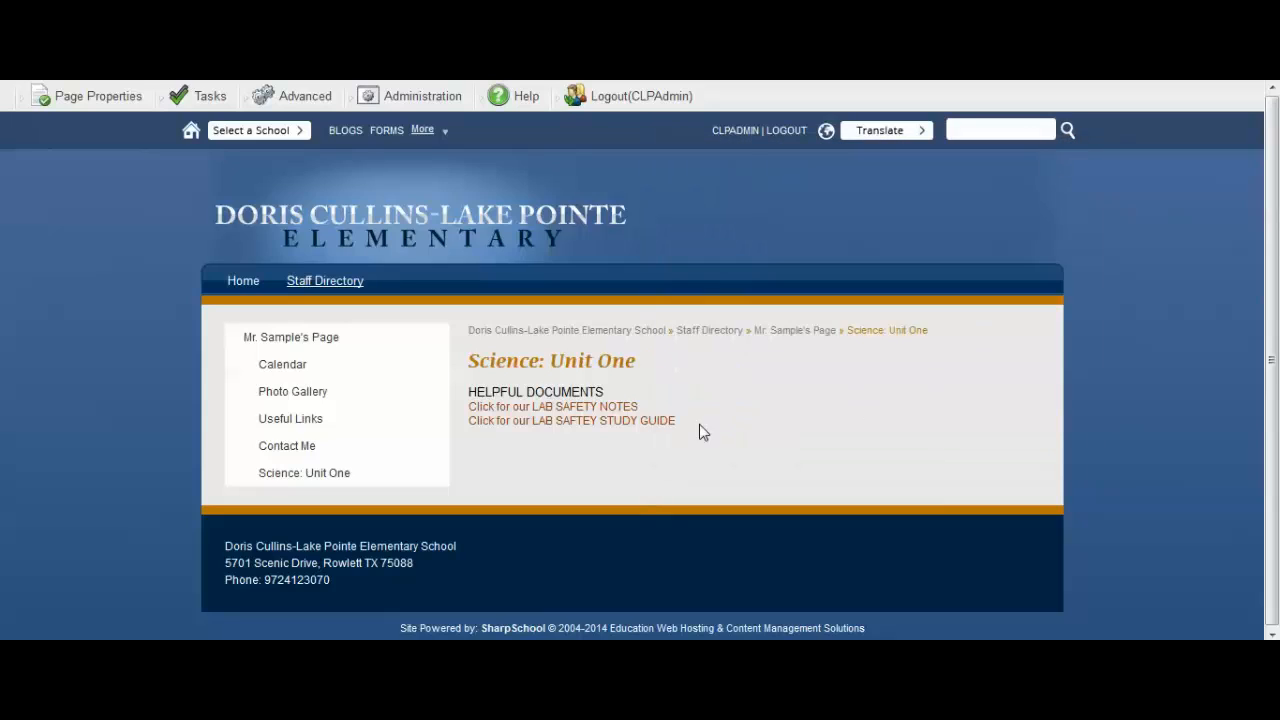